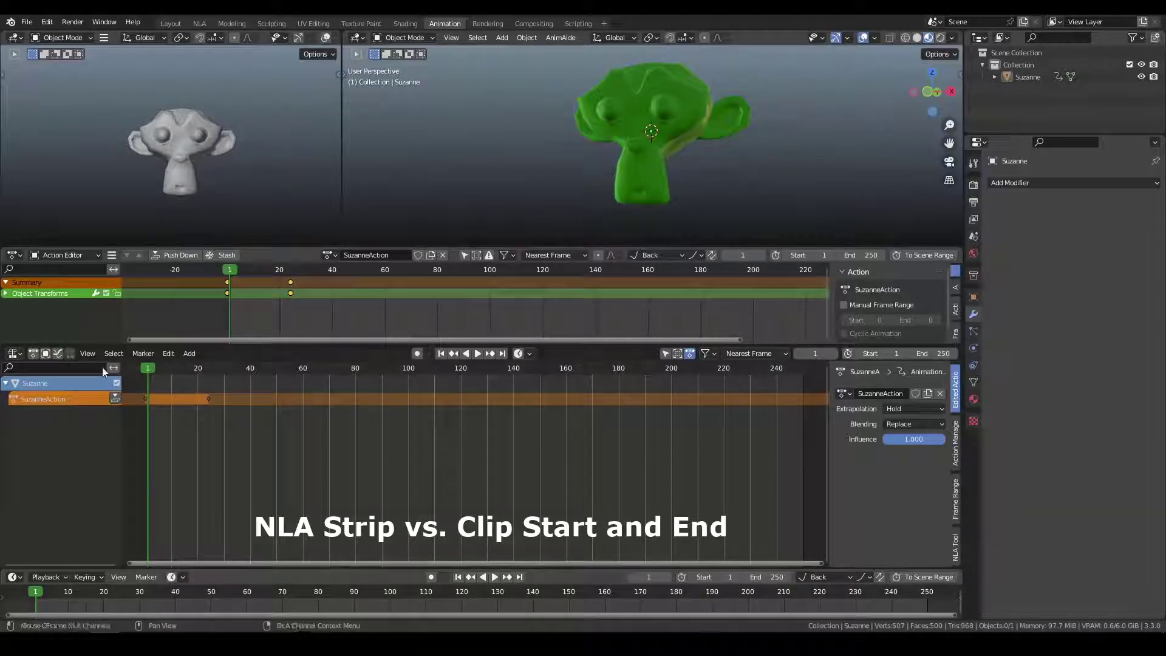
Select Suzanne in the right viewport and orbit the view to see it from the side.
{"action": "left_click", "coordinate": [636, 153]}
{"action": "middle_click_drag", "start_coordinate": [498, 173], "coordinate": [438, 173]}
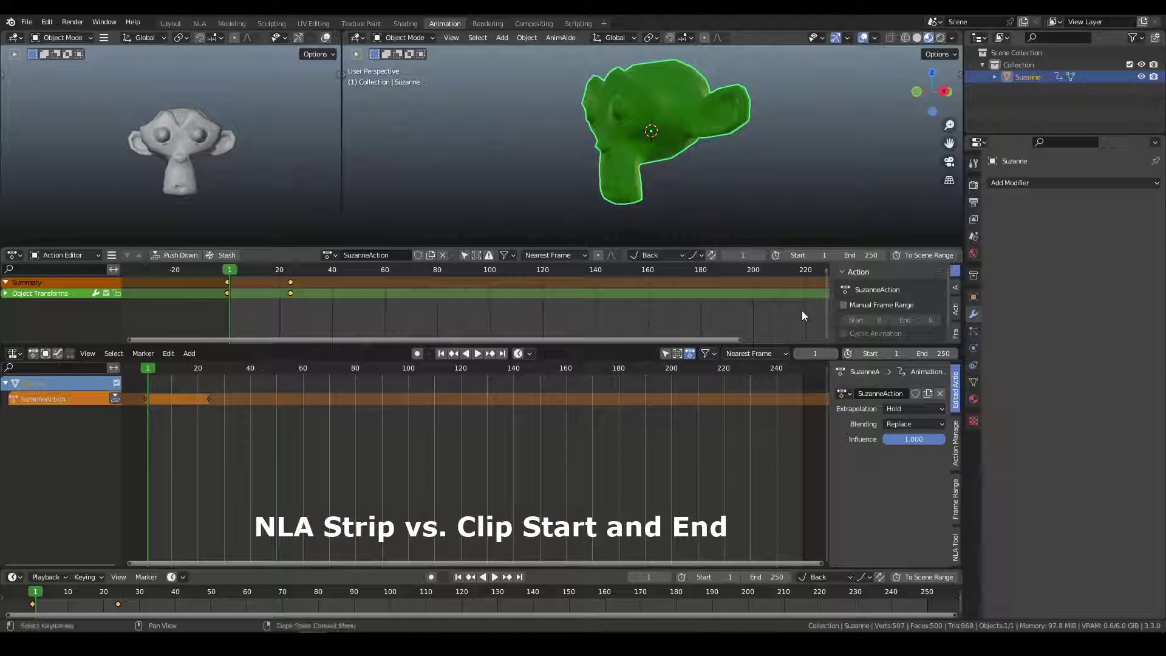
Enable Manual Frame Range on SuzanneAction and set its End frame to 15.
{"action": "left_click", "coordinate": [844, 305]}
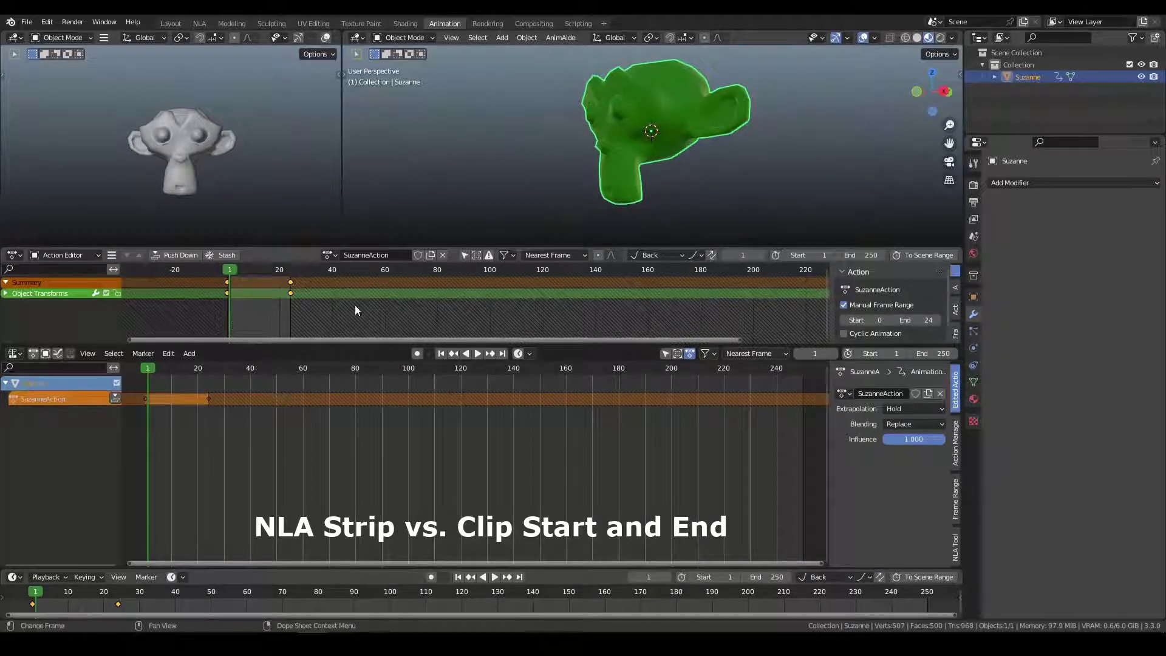
{"action": "left_click", "coordinate": [909, 319]}
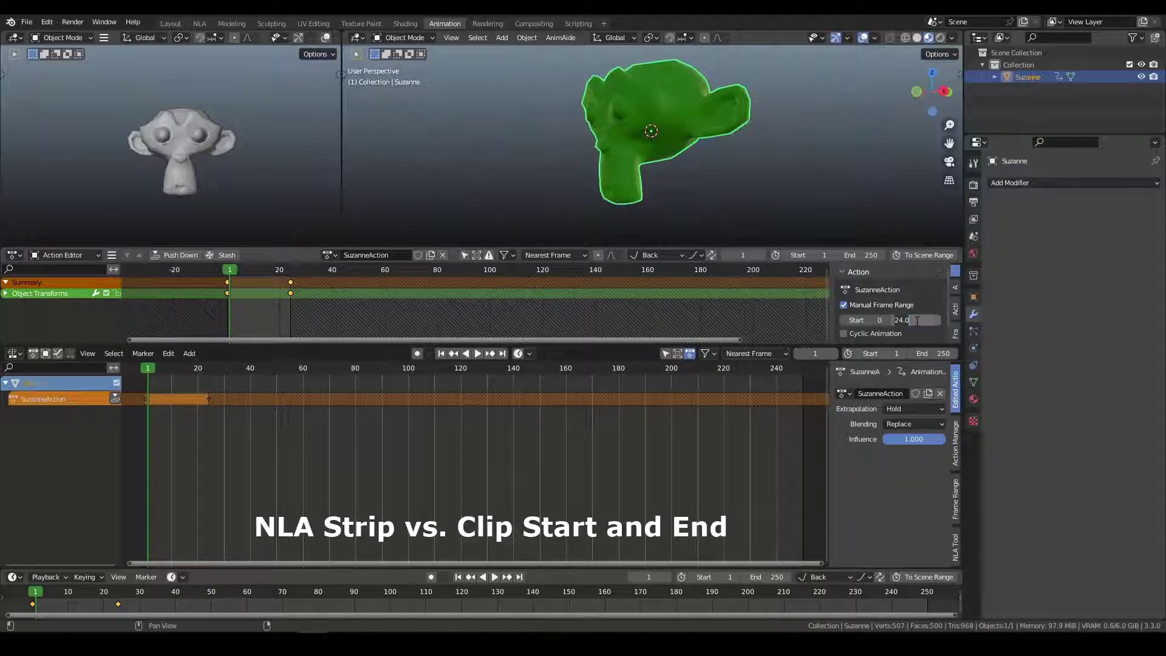
{"action": "type", "text": "15"}
{"action": "key", "text": "Return"}
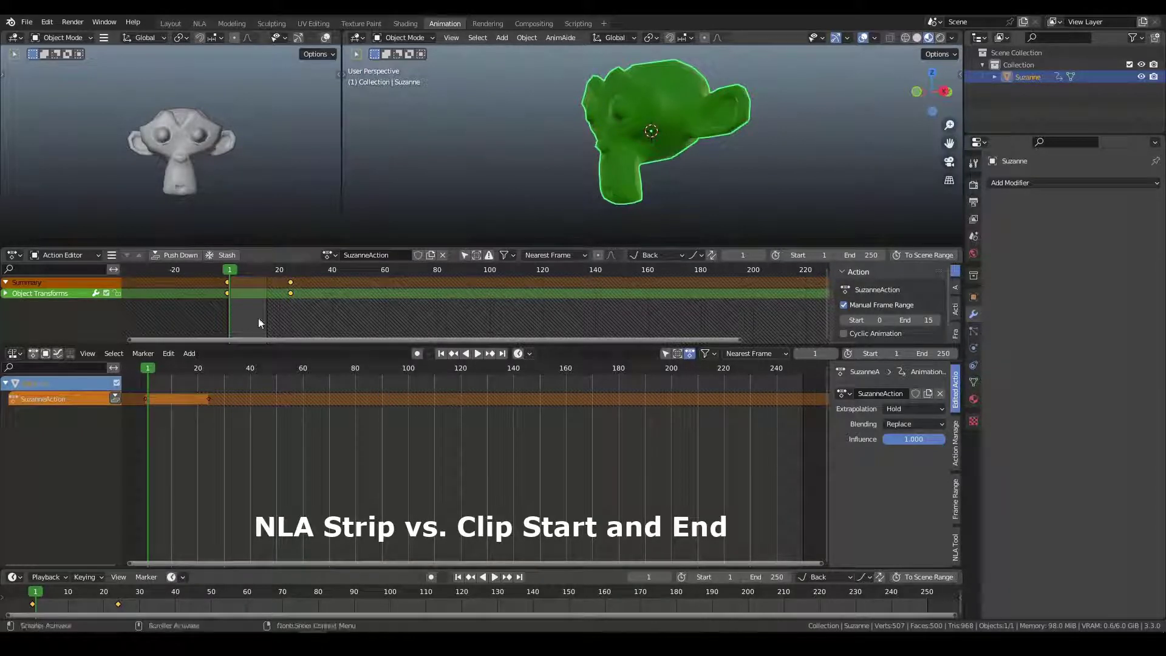
{"action": "left_click", "coordinate": [115, 397]}
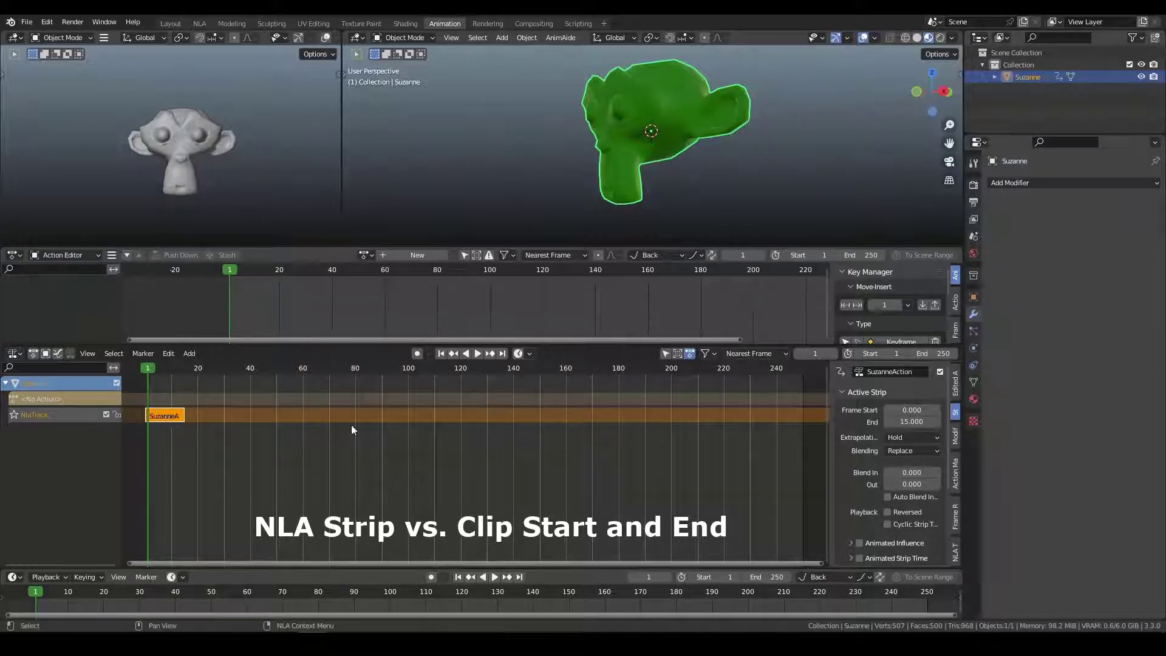
{"action": "left_click", "coordinate": [342, 438]}
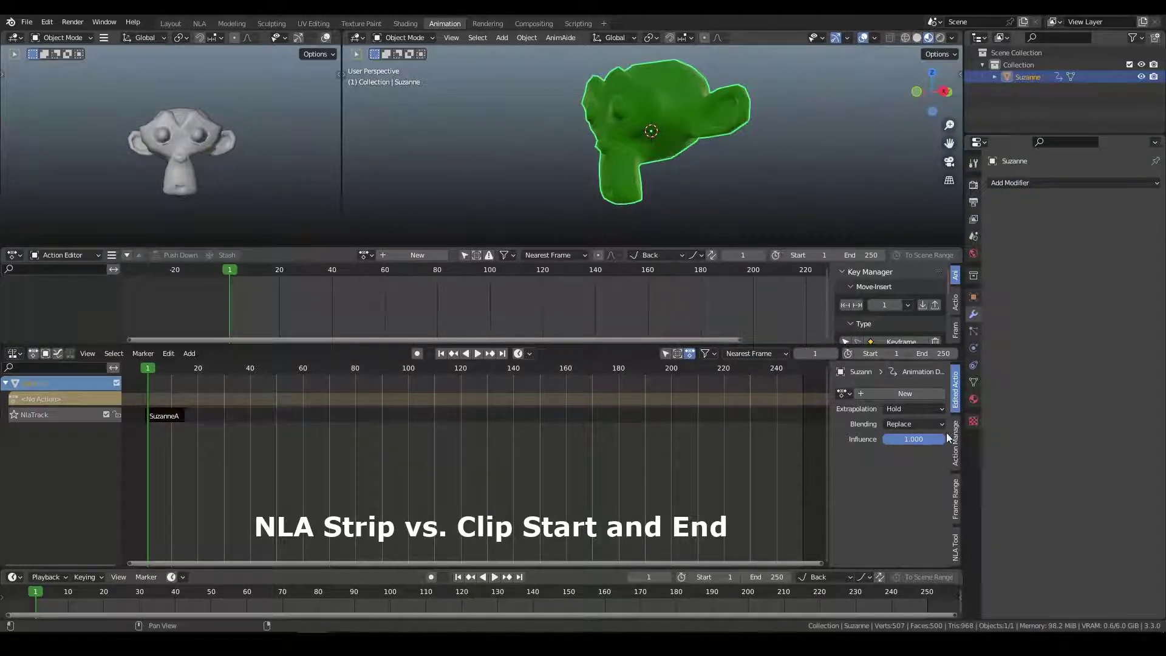
{"action": "left_click", "coordinate": [174, 418]}
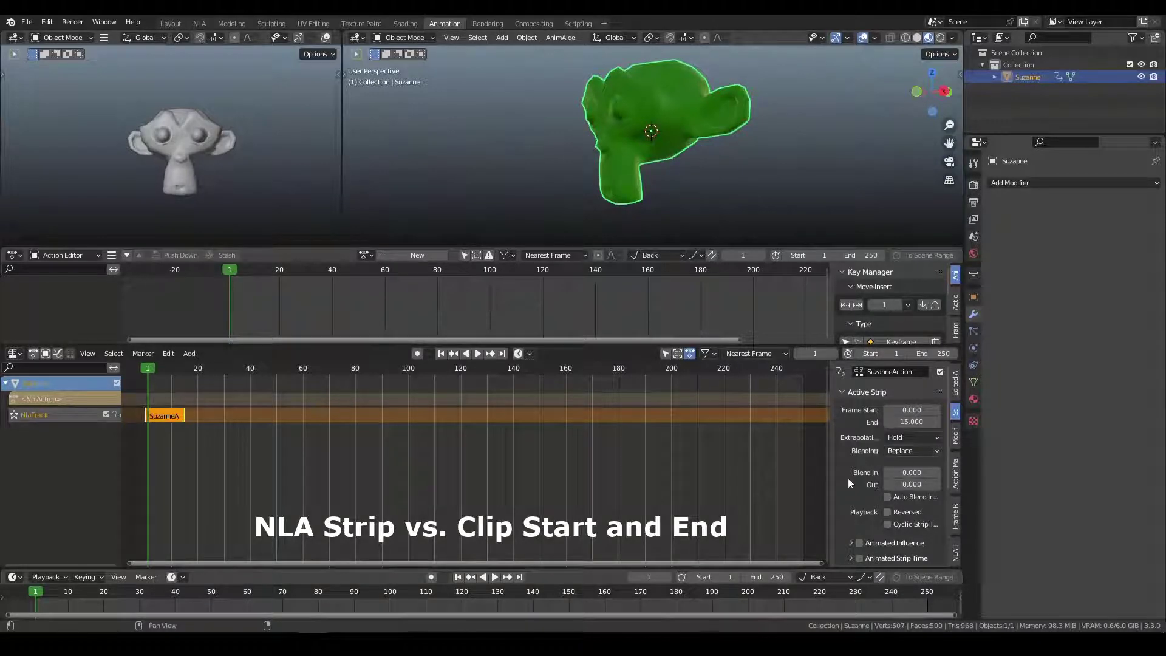
{"action": "scroll", "coordinate": [847, 486], "scroll_direction": "down", "scroll_amount": 5}
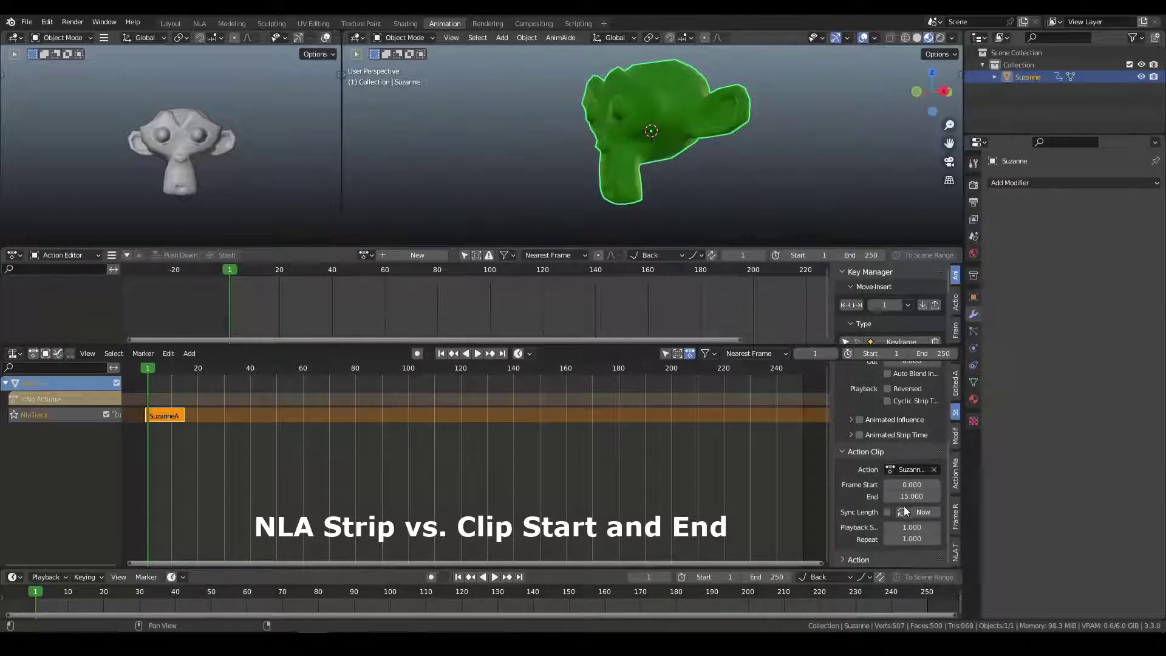
{"action": "scroll", "coordinate": [843, 508], "scroll_direction": "up", "scroll_amount": 5}
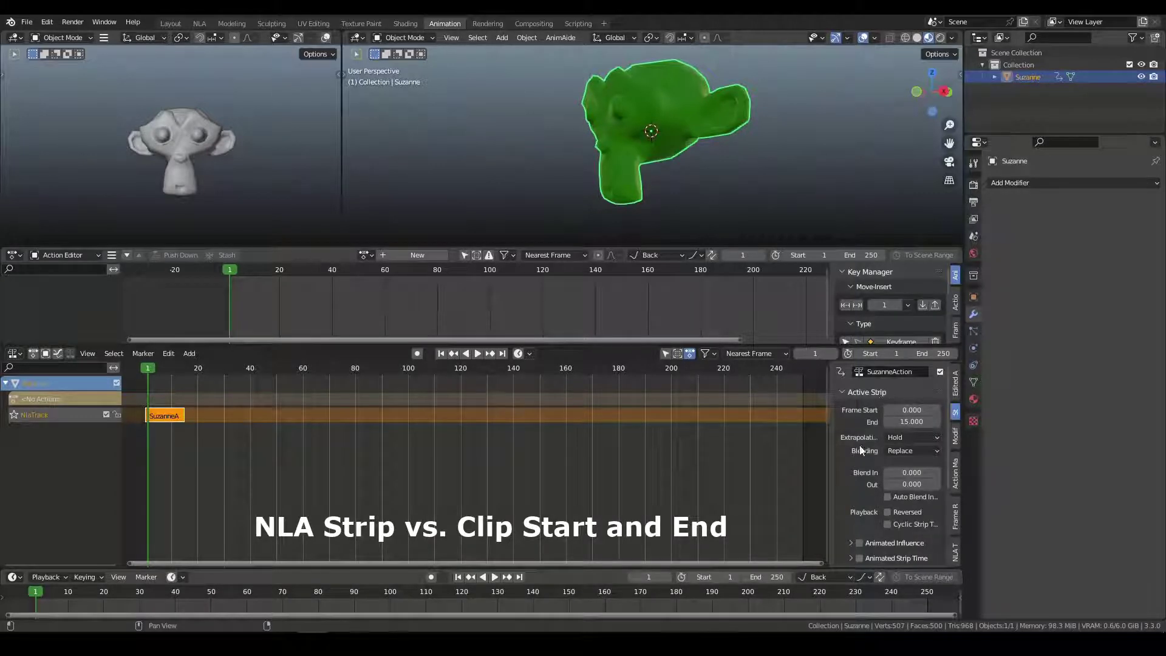
{"action": "scroll", "coordinate": [862, 450], "scroll_direction": "down", "scroll_amount": 5}
{"action": "scroll", "coordinate": [859, 445], "scroll_direction": "up", "scroll_amount": 2}
{"action": "scroll", "coordinate": [854, 483], "scroll_direction": "down", "scroll_amount": 2}
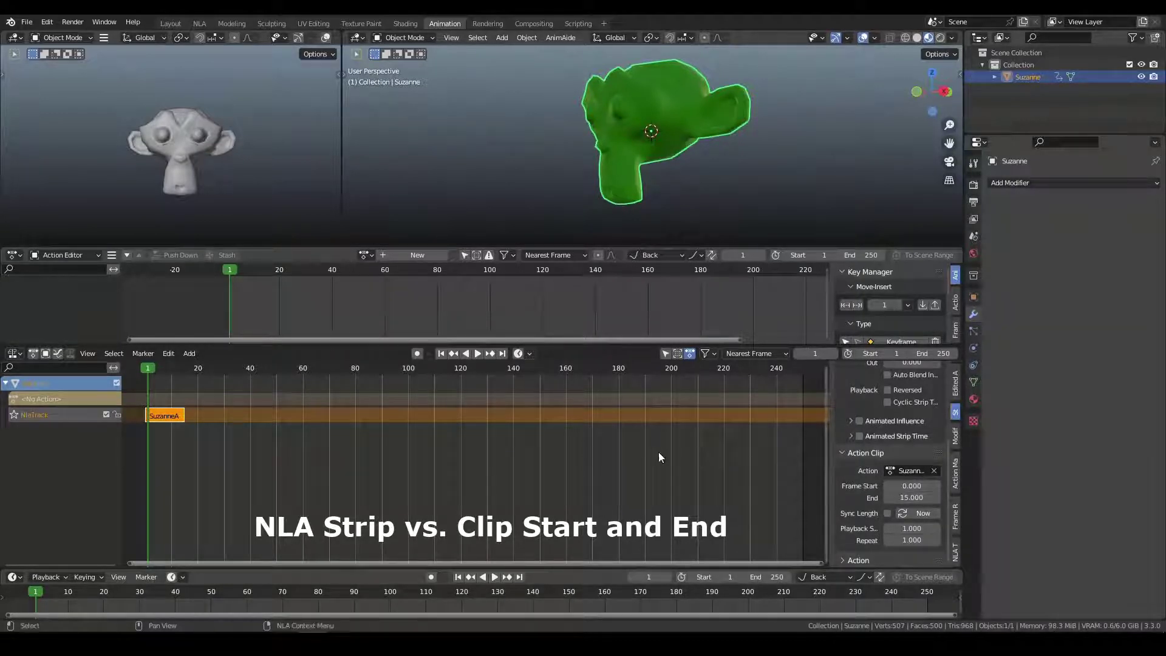
Turn on Sync Length for the strip's action clip and sync its length now.
{"action": "key", "text": "Tab"}
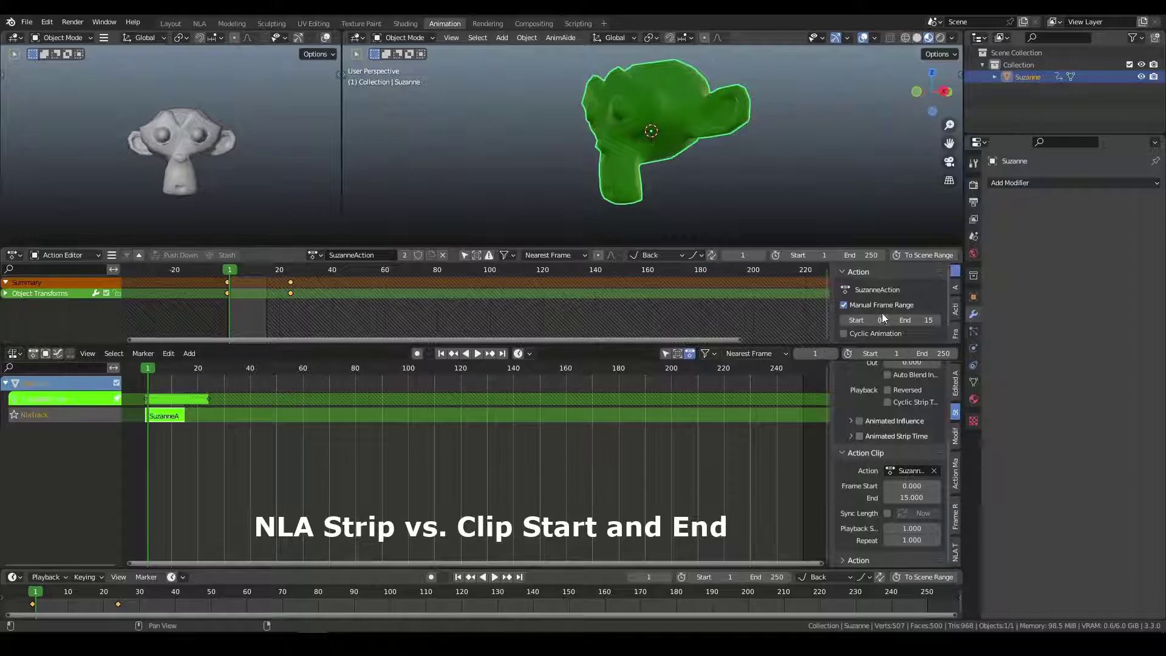
{"action": "left_click", "coordinate": [888, 514]}
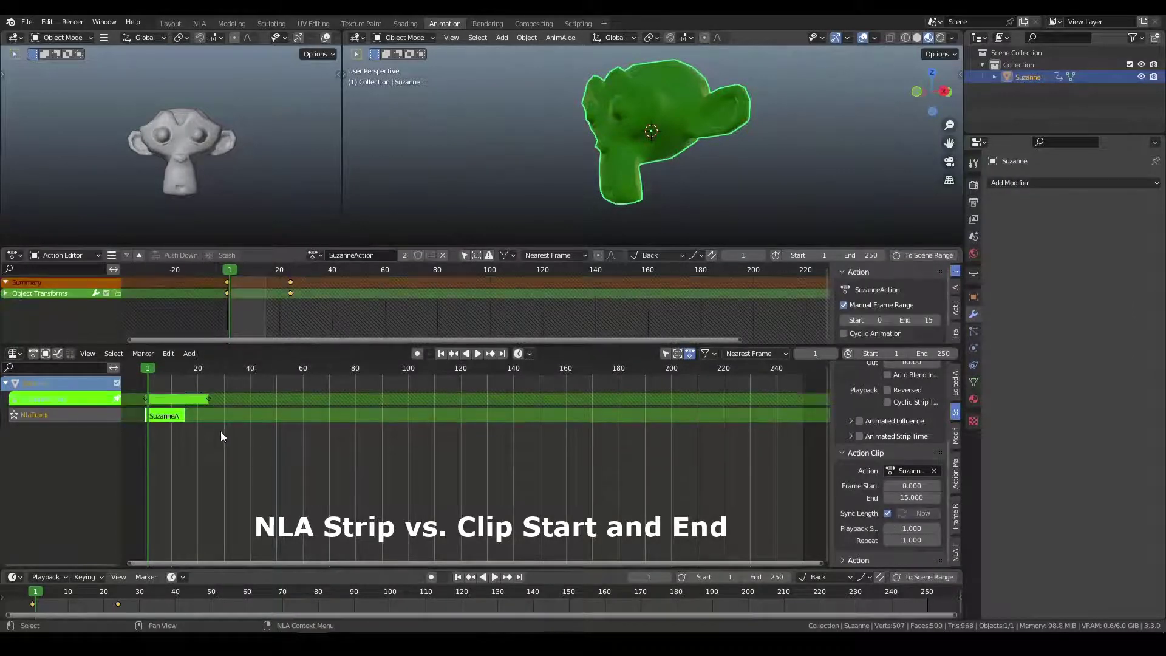
{"action": "key", "text": "Tab"}
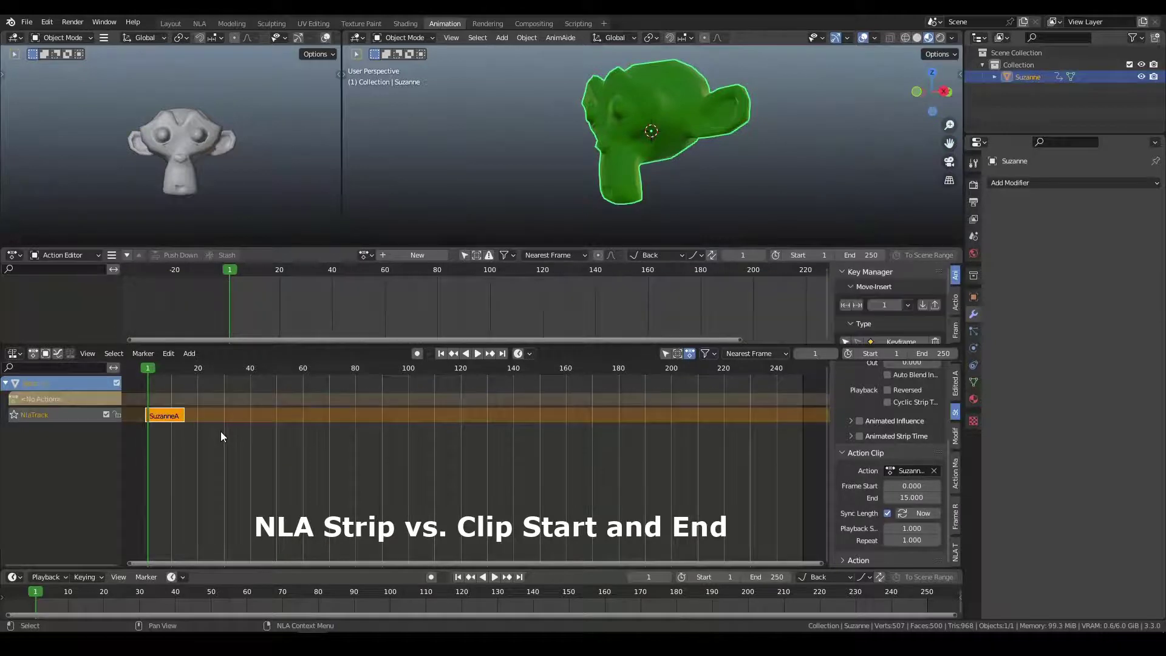
{"action": "key", "text": "Tab"}
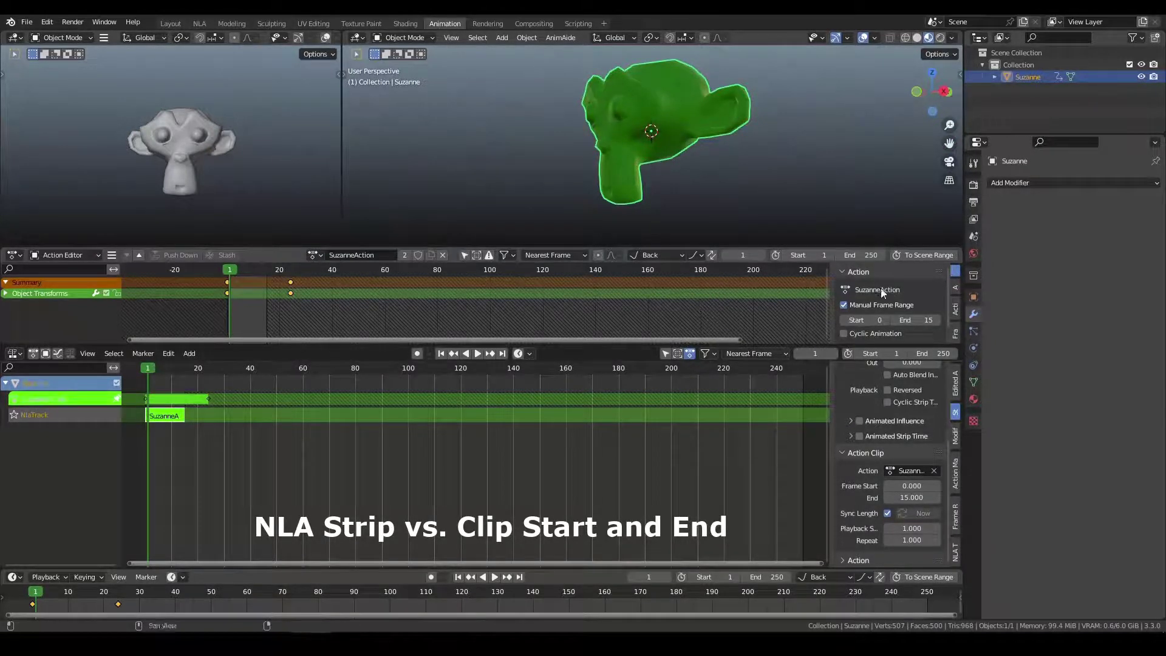
{"action": "key", "text": "Tab"}
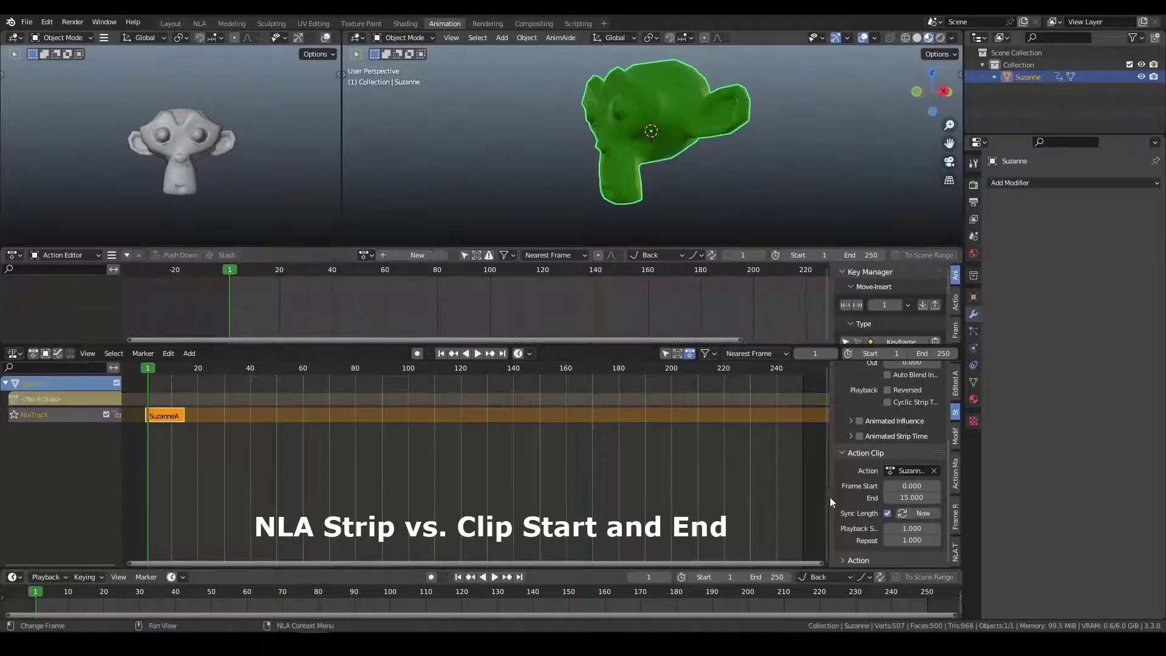
{"action": "left_click", "coordinate": [930, 514]}
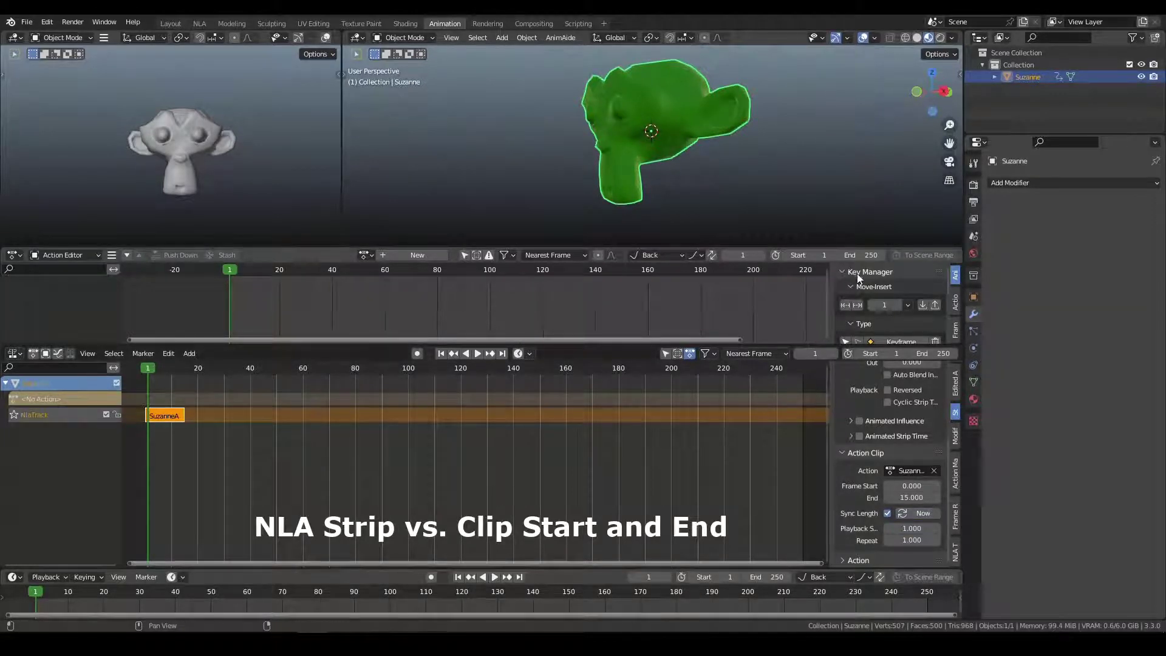
In tweak mode, turn off the action's Manual Frame Range so the strip runs 0 to 24.
{"action": "key", "text": "Tab"}
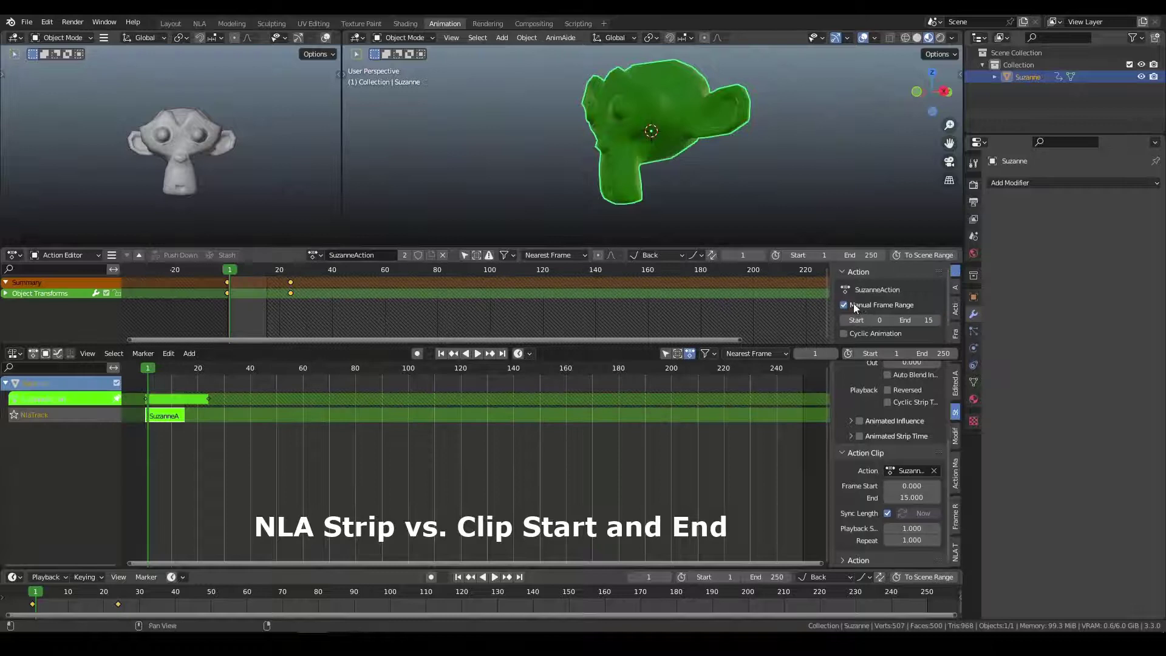
{"action": "left_click", "coordinate": [855, 304]}
{"action": "key", "text": "Tab"}
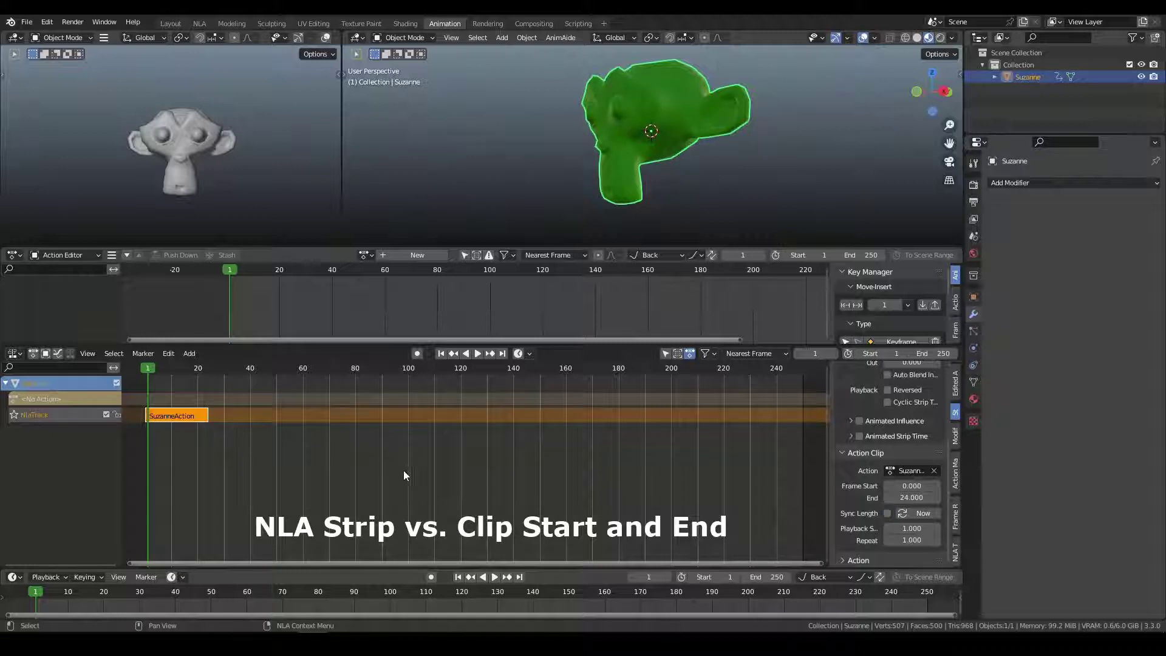
Try a shorter strip end near 15.8, then set the strip's Frame Start to 0.
{"action": "scroll", "coordinate": [912, 484], "scroll_direction": "up", "scroll_amount": 5}
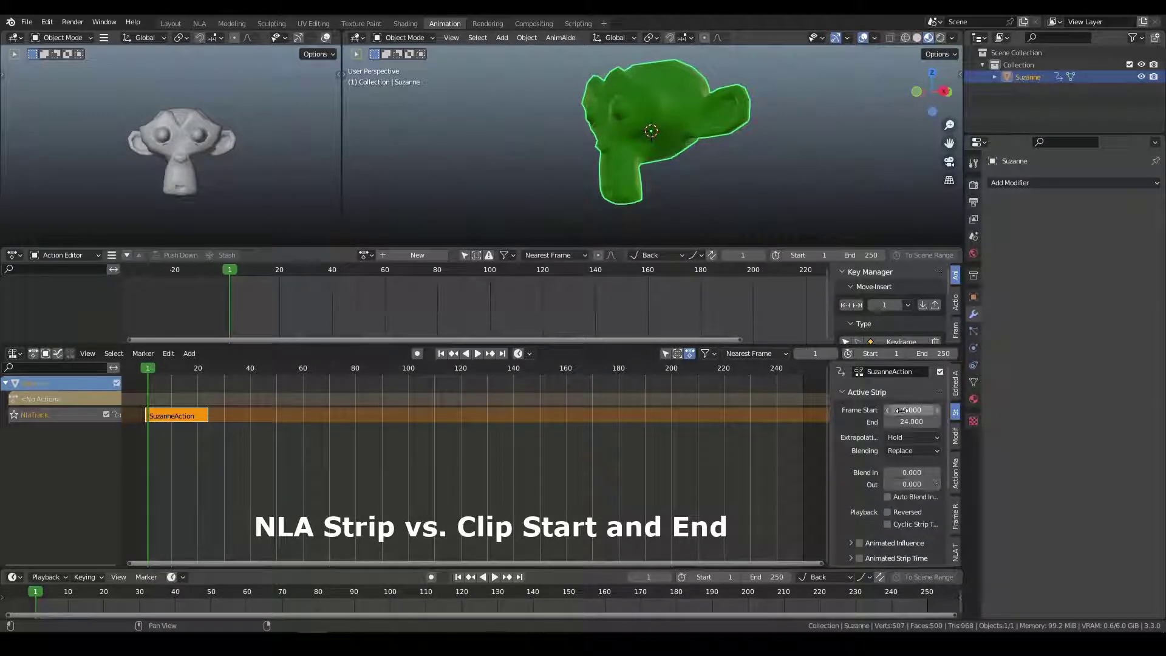
{"action": "scroll", "coordinate": [912, 512], "scroll_direction": "down", "scroll_amount": 5}
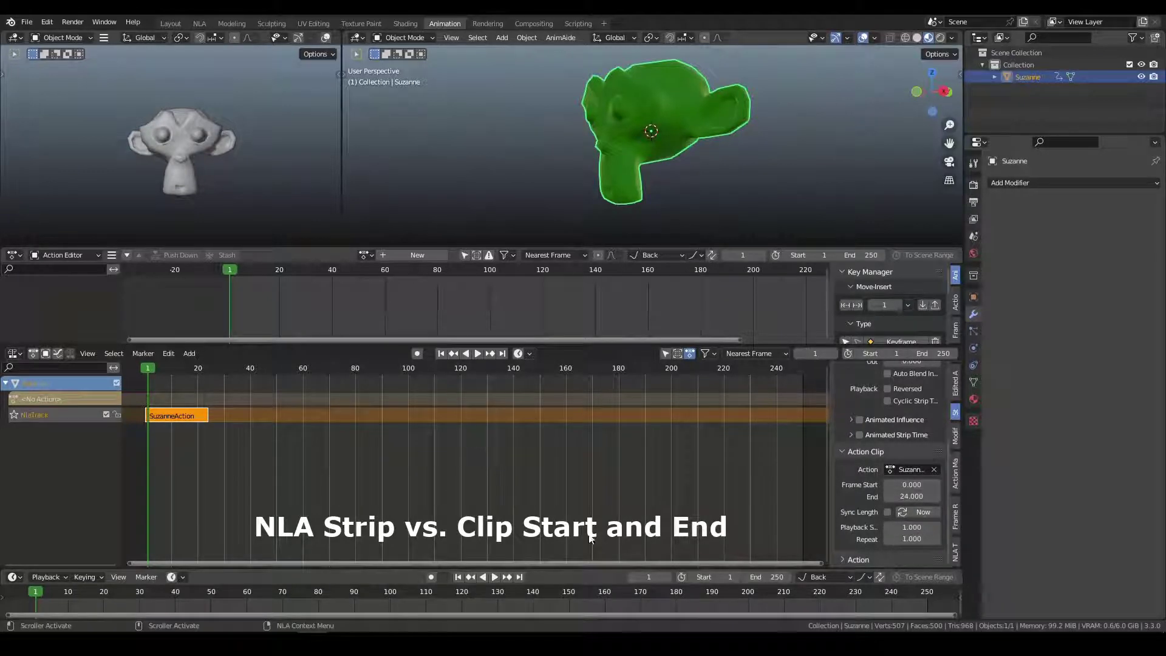
{"action": "scroll", "coordinate": [592, 535], "scroll_direction": "down", "scroll_amount": 1, "text": "ctrl"}
{"action": "scroll", "coordinate": [851, 473], "scroll_direction": "up", "scroll_amount": 5}
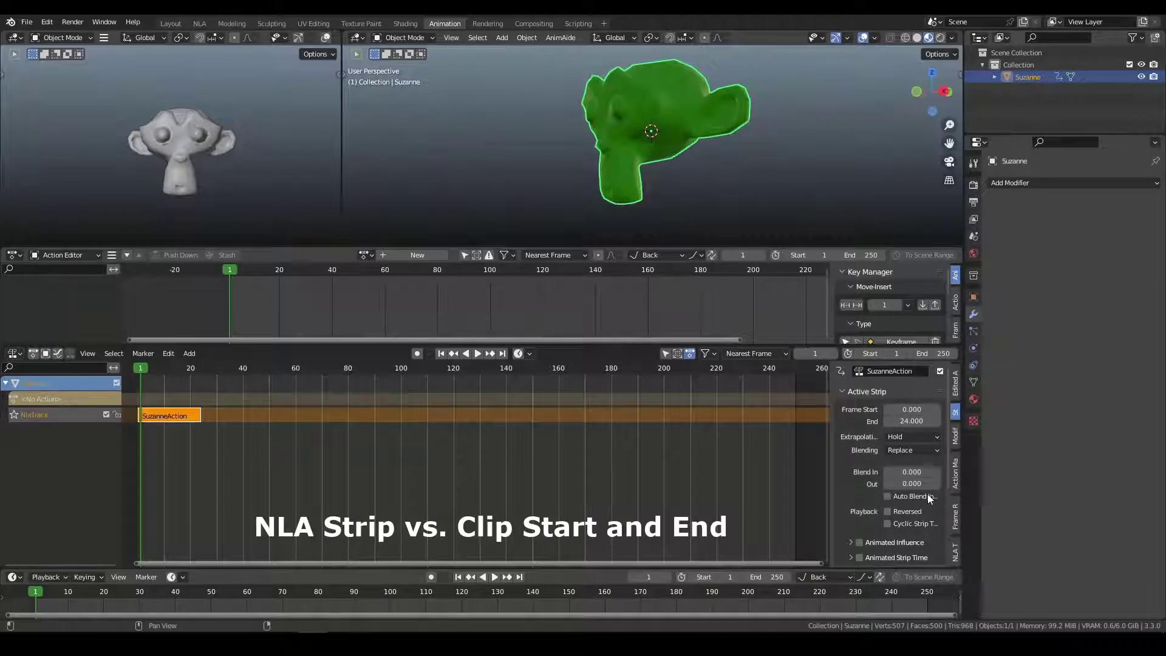
{"action": "left_click_drag", "start_coordinate": [917, 421], "coordinate": [891, 421]}
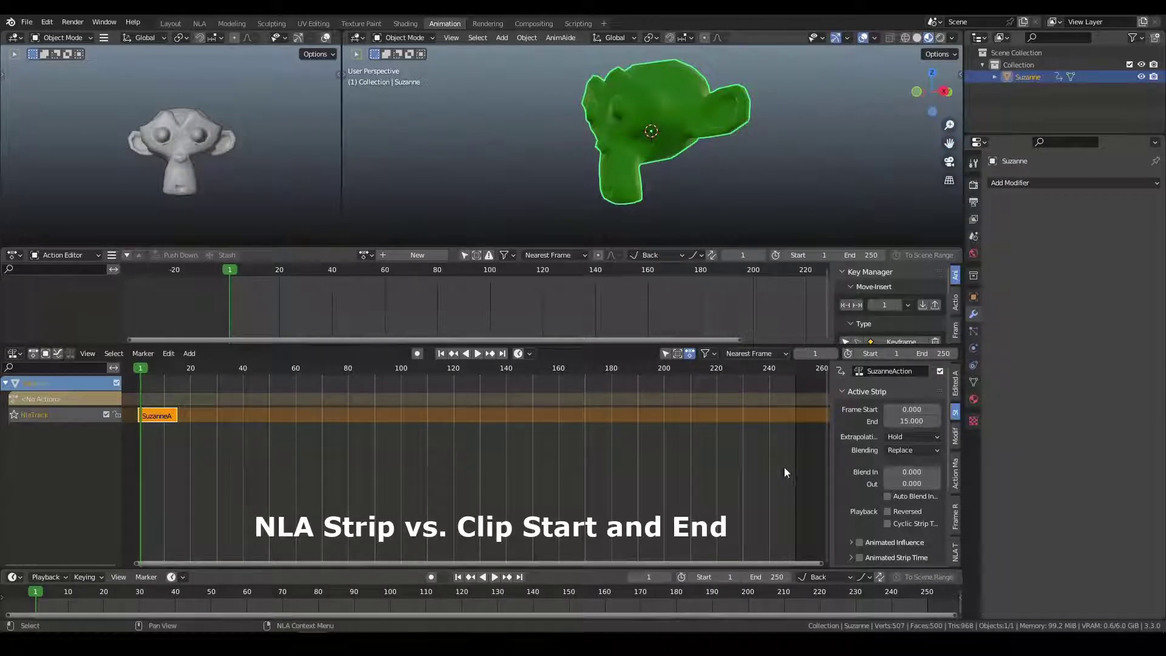
{"action": "left_click", "coordinate": [912, 409]}
{"action": "type", "text": "0.0"}
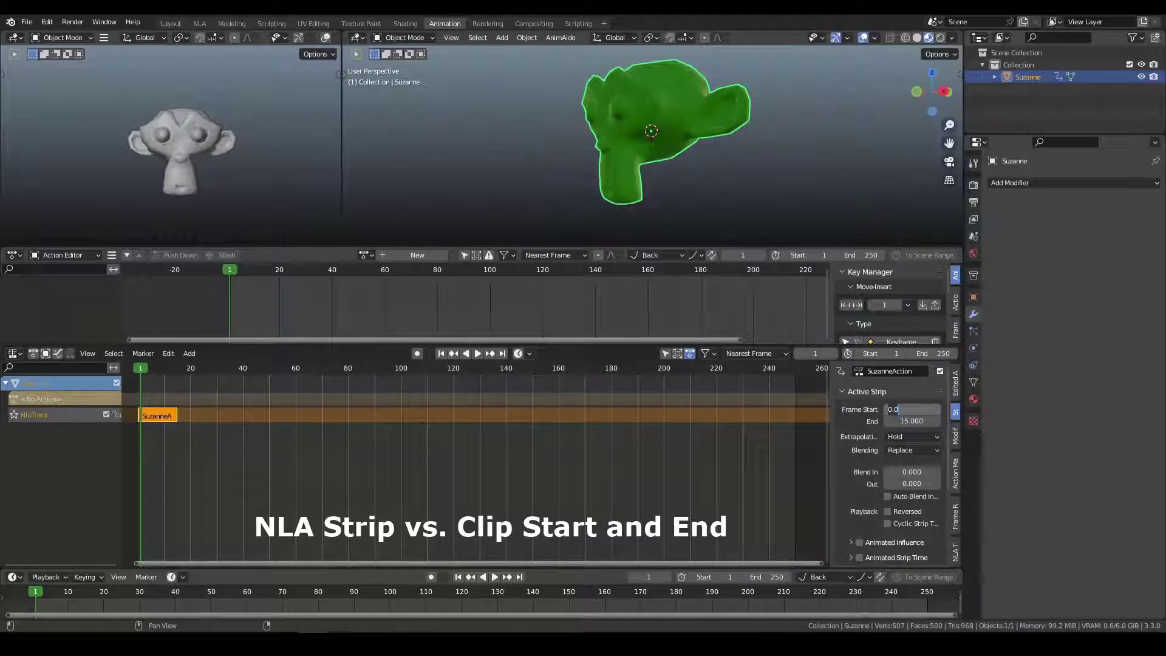
{"action": "key", "text": "Return"}
Set the strip's Frame End to 24.
{"action": "scroll", "coordinate": [895, 501], "scroll_direction": "down", "scroll_amount": 5}
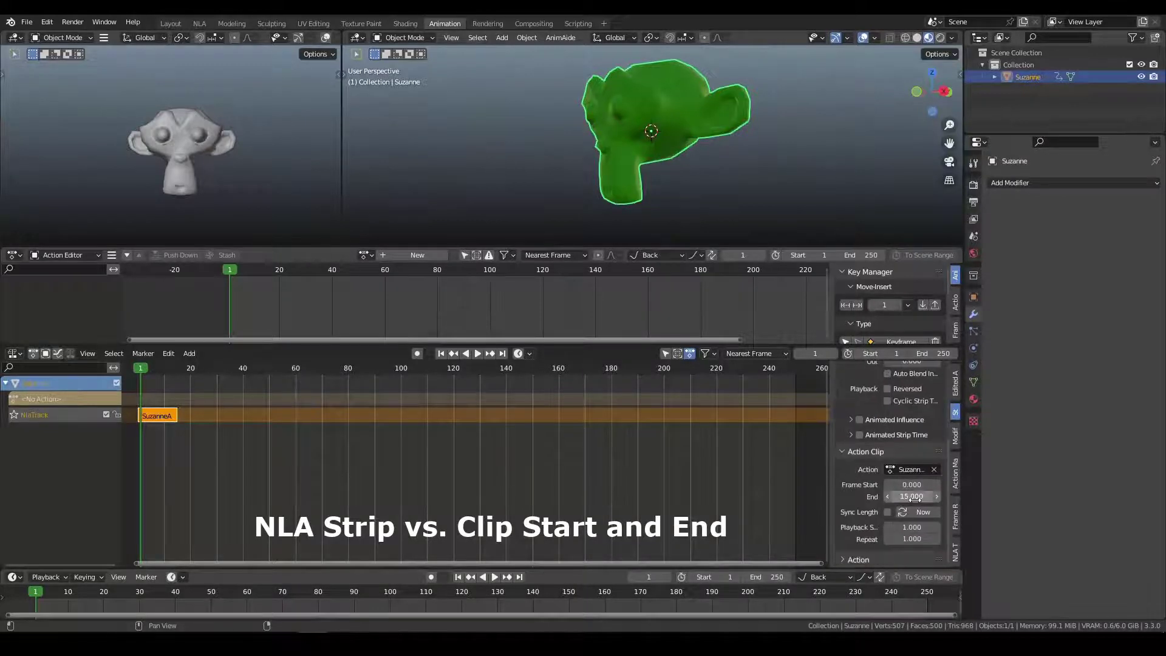
{"action": "scroll", "coordinate": [914, 497], "scroll_direction": "up", "scroll_amount": 3}
{"action": "scroll", "coordinate": [918, 498], "scroll_direction": "down", "scroll_amount": 3}
{"action": "scroll", "coordinate": [920, 499], "scroll_direction": "up", "scroll_amount": 5}
{"action": "double_click", "coordinate": [905, 422]}
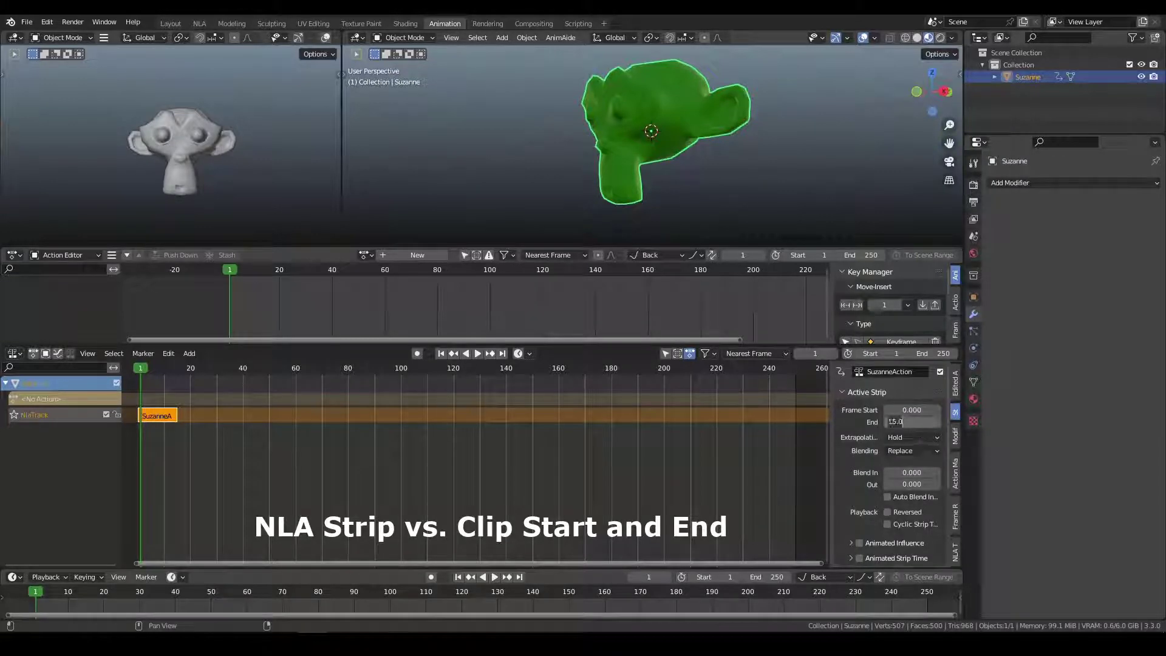
{"action": "key", "text": "BackSpace"}
{"action": "key", "text": "BackSpace"}
{"action": "key", "text": "BackSpace"}
{"action": "key", "text": "BackSpace"}
{"action": "type", "text": "24"}
{"action": "key", "text": "Return"}
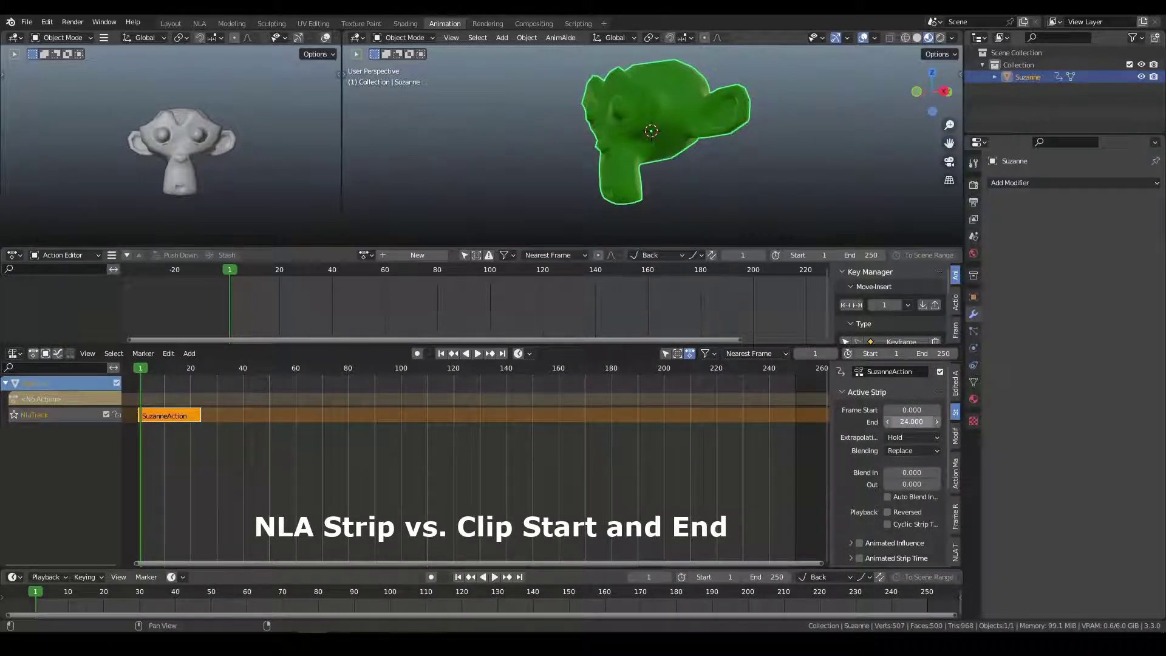
{"action": "left_click_drag", "start_coordinate": [911, 422], "coordinate": [930, 422]}
{"action": "left_click", "coordinate": [911, 421]}
{"action": "key", "text": "BackSpace"}
{"action": "key", "text": "BackSpace"}
{"action": "key", "text": "BackSpace"}
{"action": "key", "text": "BackSpace"}
{"action": "type", "text": "24"}
{"action": "key", "text": "Return"}
Extend the Action Clip End to about 66, then set it back to 24.
{"action": "scroll", "coordinate": [917, 526], "scroll_direction": "down", "scroll_amount": 5}
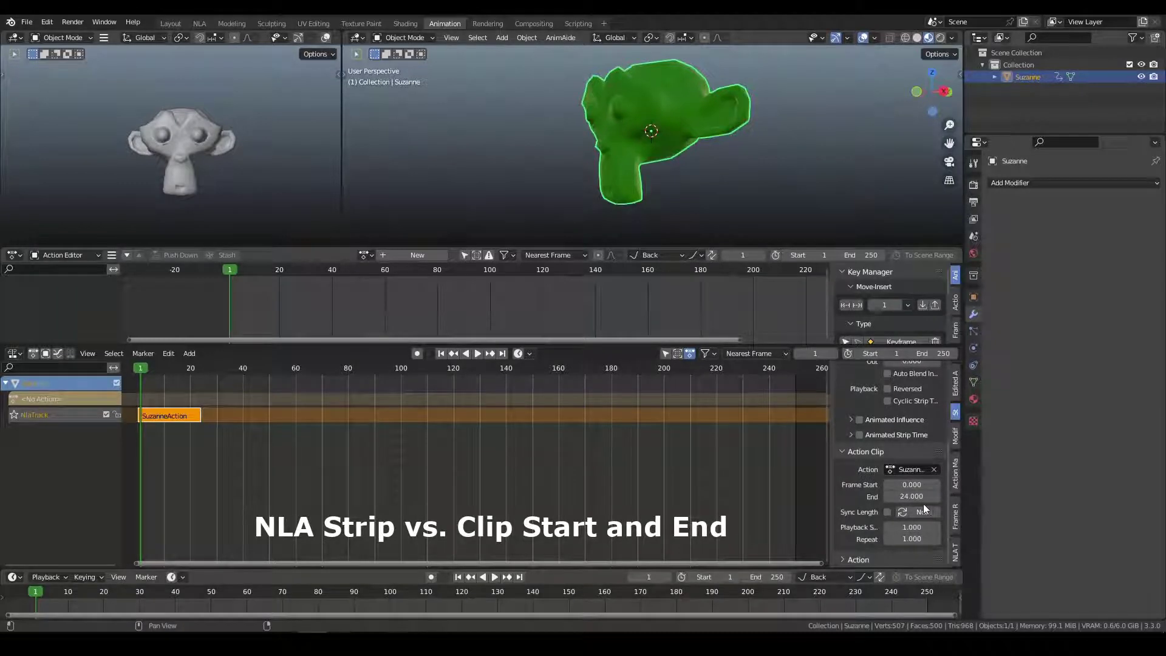
{"action": "left_click_drag", "start_coordinate": [911, 496], "coordinate": [1003, 497]}
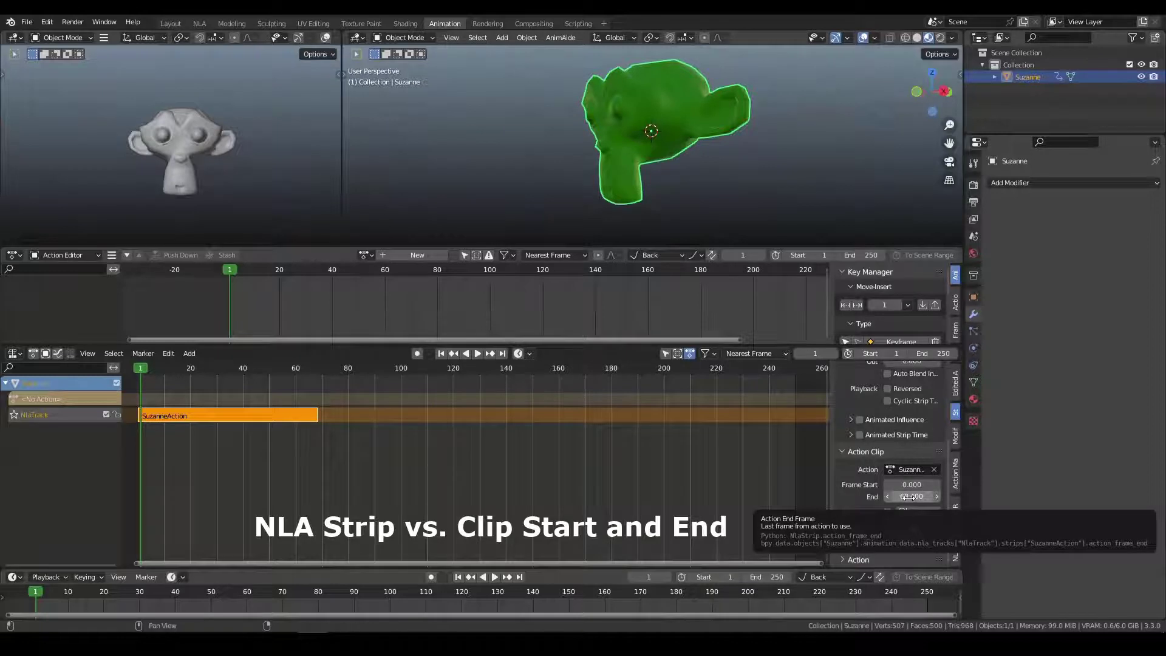
{"action": "scroll", "coordinate": [908, 497], "scroll_direction": "up", "scroll_amount": 5}
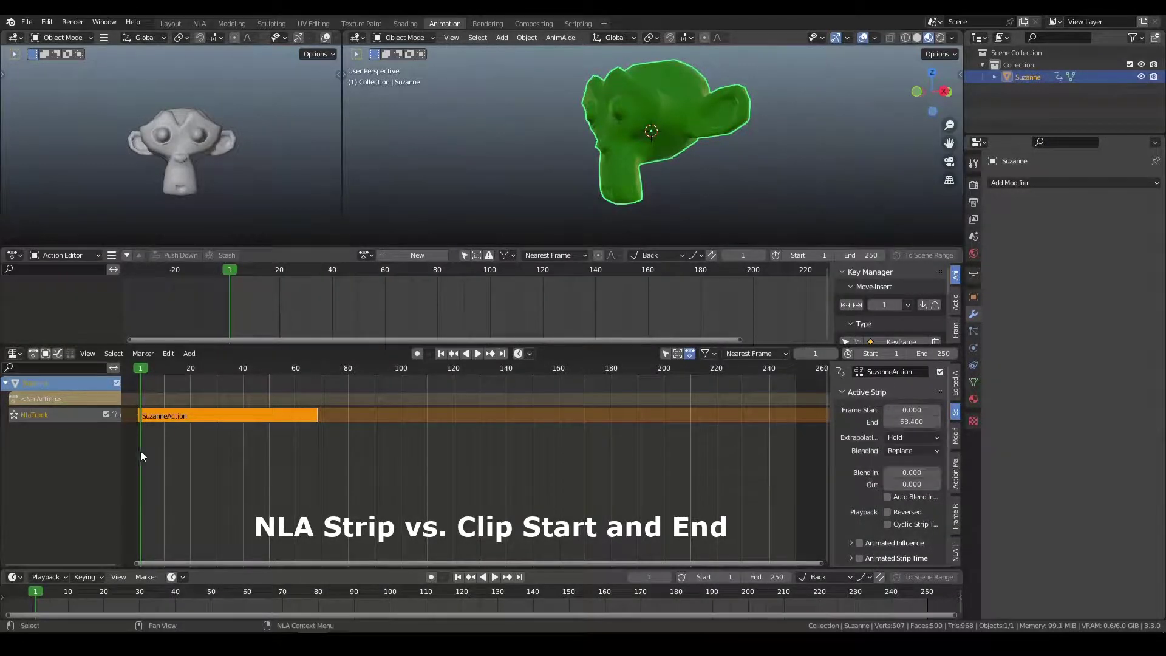
{"action": "scroll", "coordinate": [895, 492], "scroll_direction": "down", "scroll_amount": 1}
{"action": "scroll", "coordinate": [895, 492], "scroll_direction": "down", "scroll_amount": 4}
{"action": "left_click", "coordinate": [895, 495]}
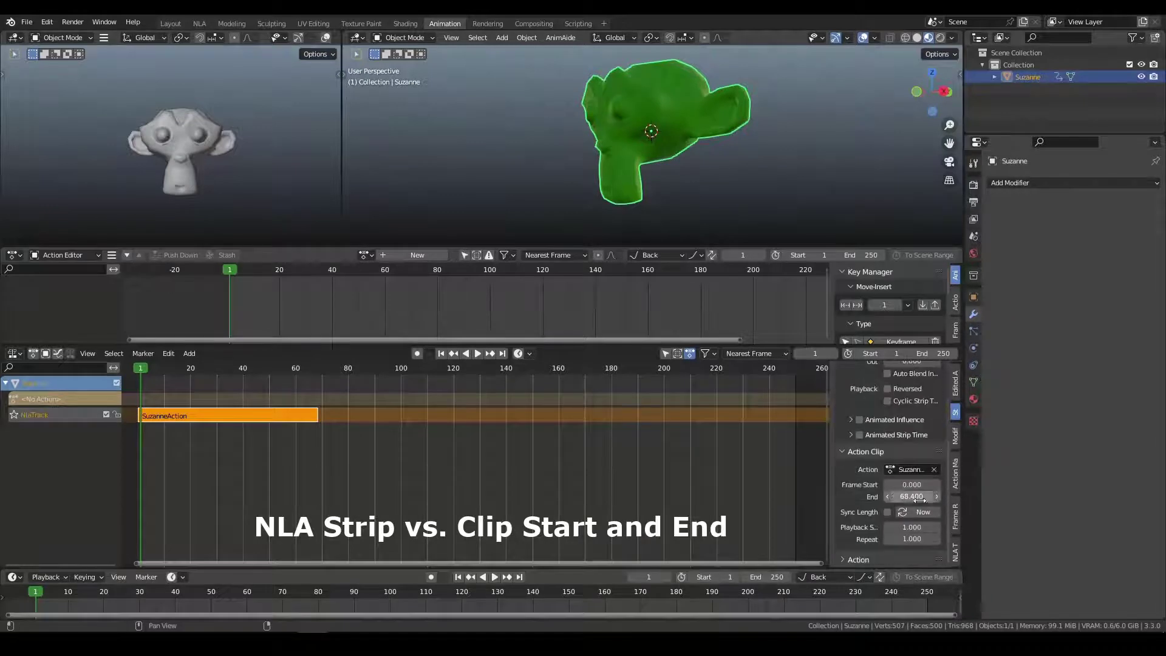
{"action": "type", "text": "24"}
{"action": "key", "text": "Return"}
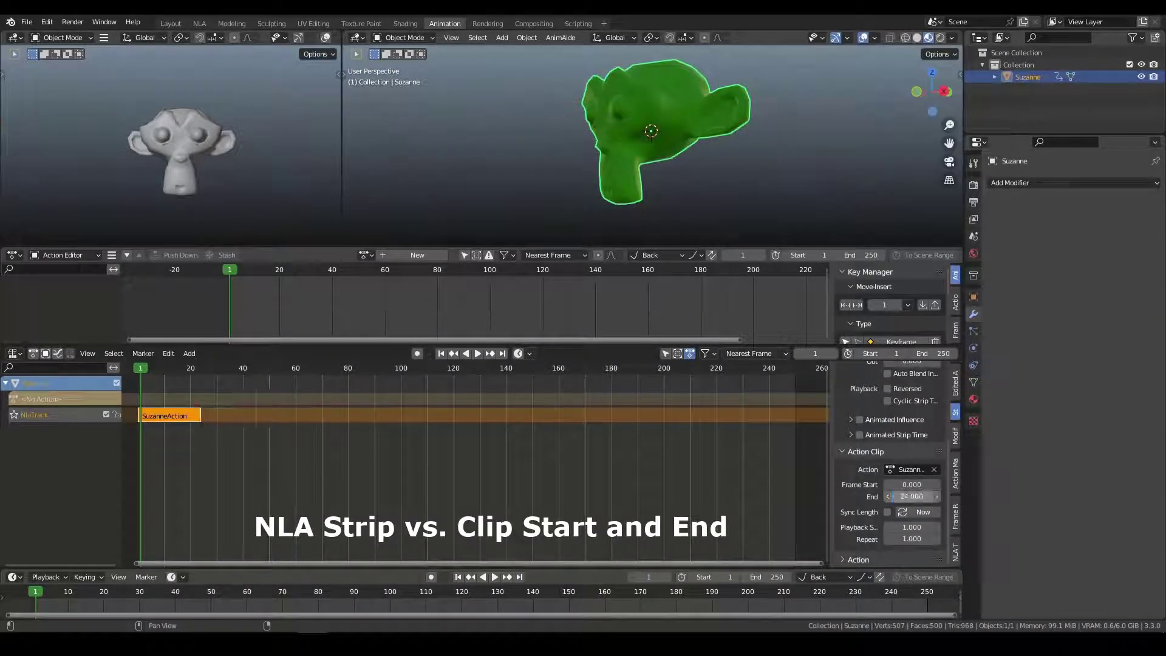
{"action": "scroll", "coordinate": [896, 495], "scroll_direction": "up", "scroll_amount": 5}
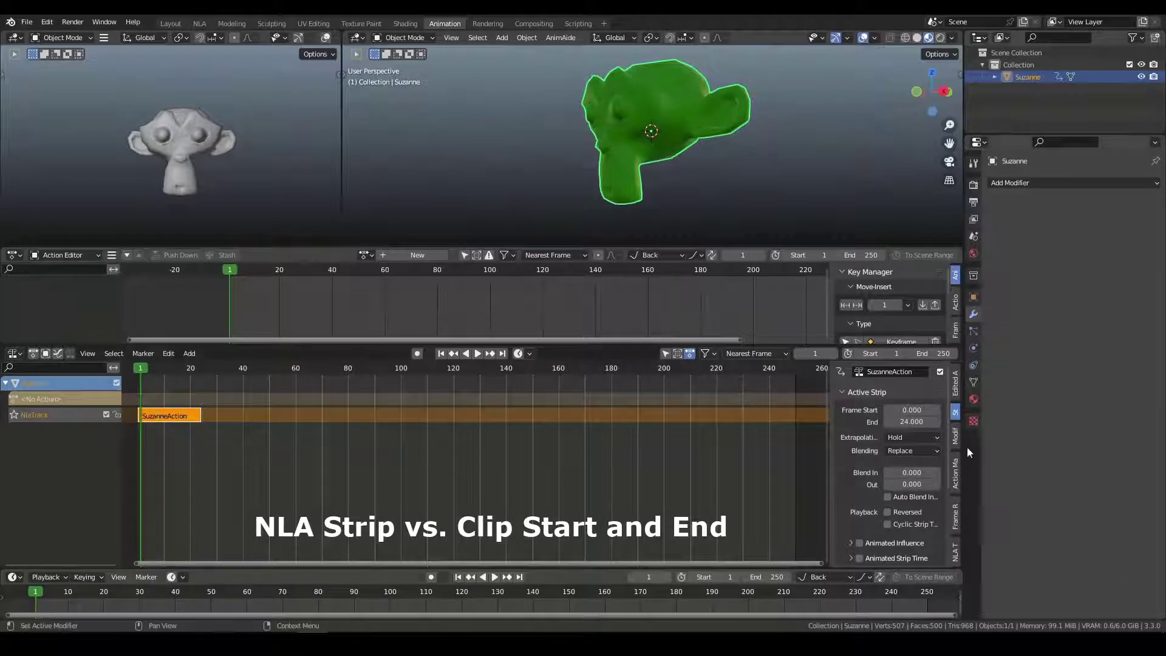
Move the strip's start to frame 10 and enter tweak mode to show its keyframes.
{"action": "type", "text": "10"}
{"action": "key", "text": "Return"}
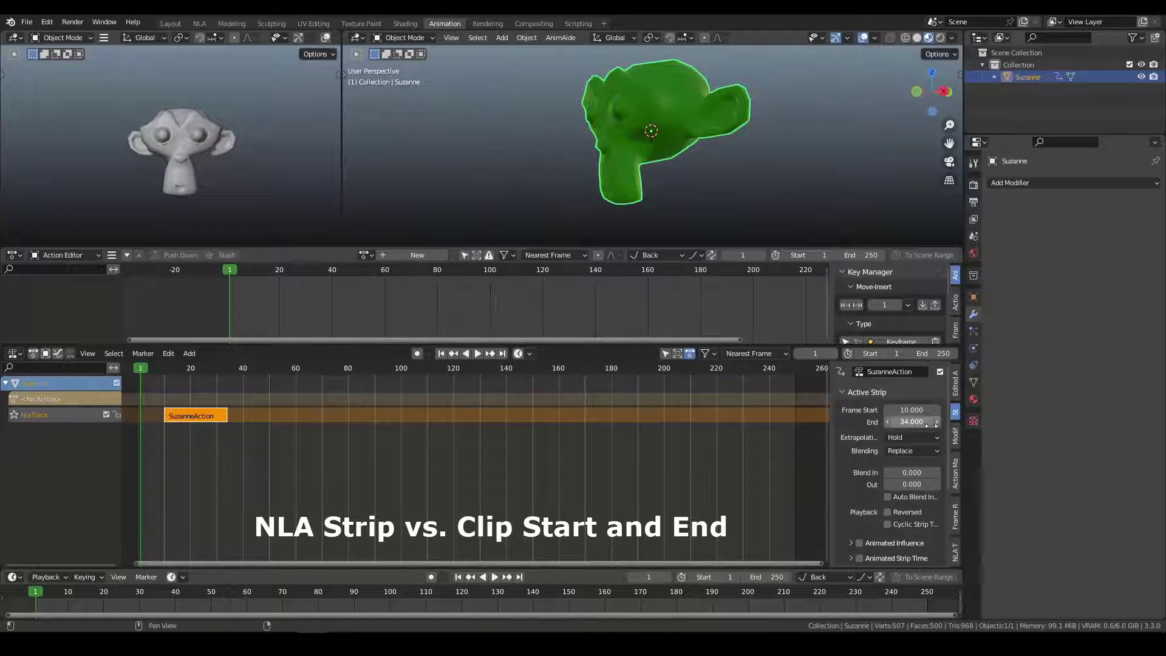
{"action": "scroll", "coordinate": [918, 448], "scroll_direction": "down", "scroll_amount": 5}
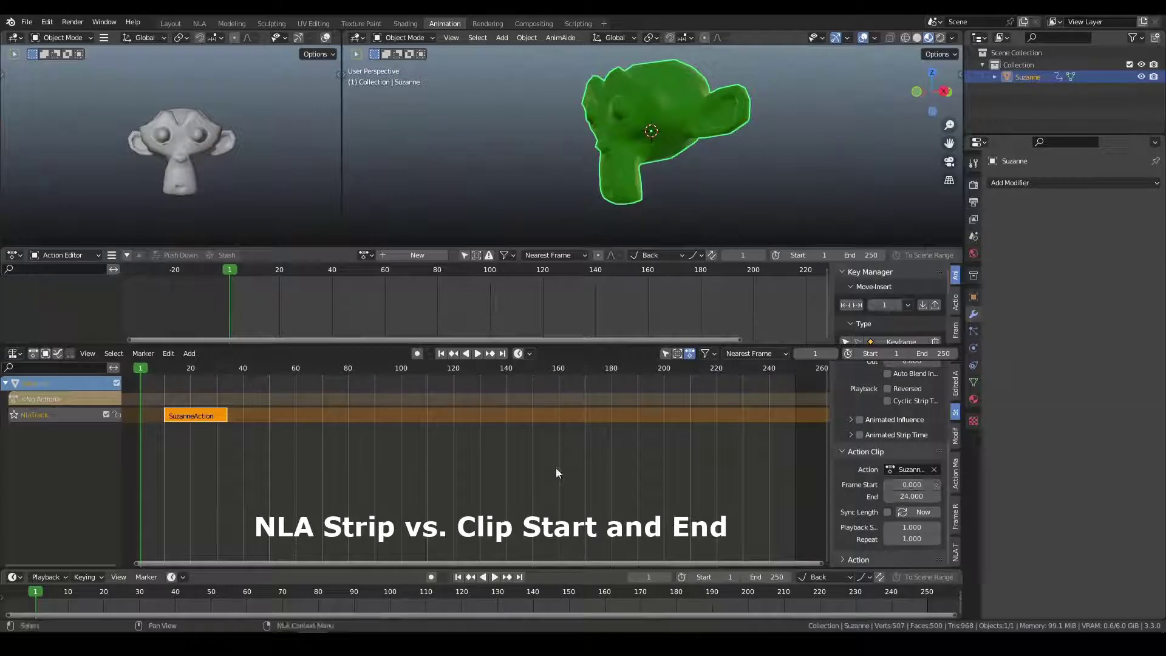
{"action": "key", "text": "Tab"}
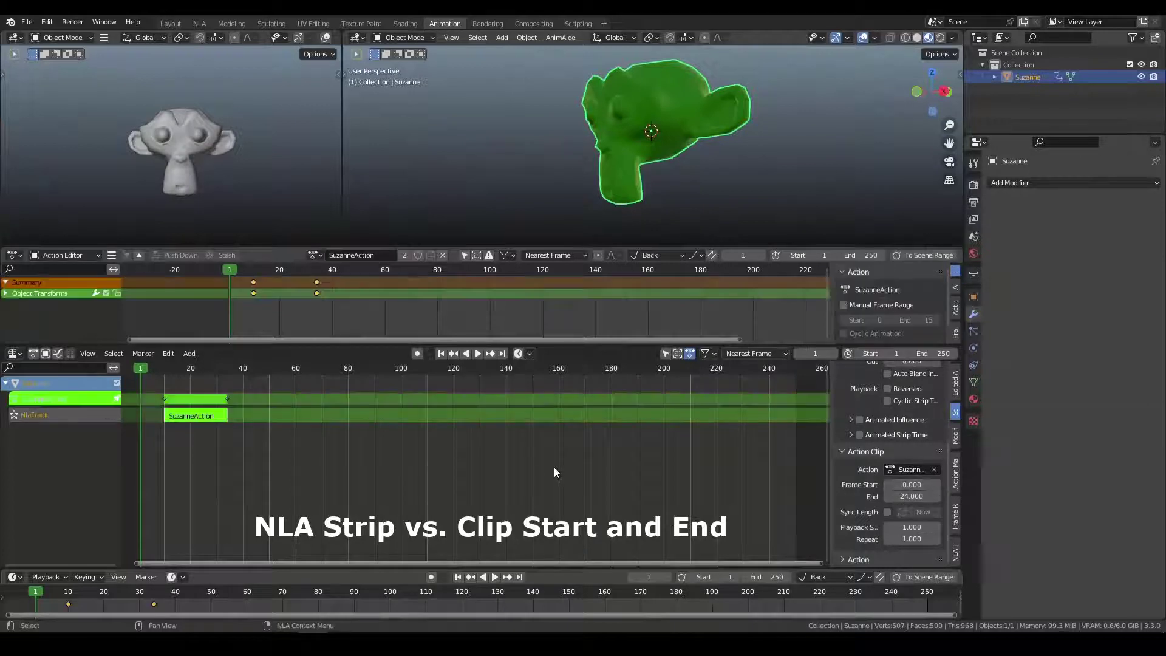
Set the Action Clip End to 10.
{"action": "double_click", "coordinate": [924, 497]}
{"action": "key", "text": "BackSpace"}
{"action": "key", "text": "BackSpace"}
{"action": "key", "text": "BackSpace"}
{"action": "key", "text": "BackSpace"}
{"action": "type", "text": "10"}
{"action": "key", "text": "Return"}
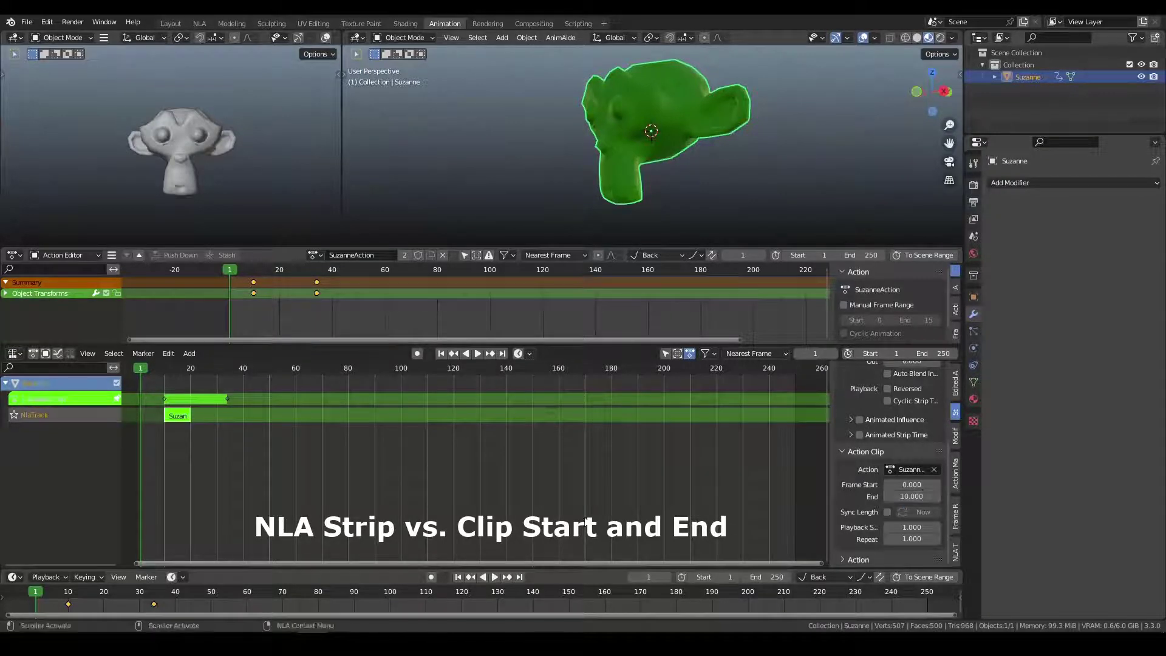
Exit tweak mode, briefly re-enter it to view the keyframes, and reselect the shortened strip.
{"action": "key", "text": "Tab"}
{"action": "left_click", "coordinate": [177, 417]}
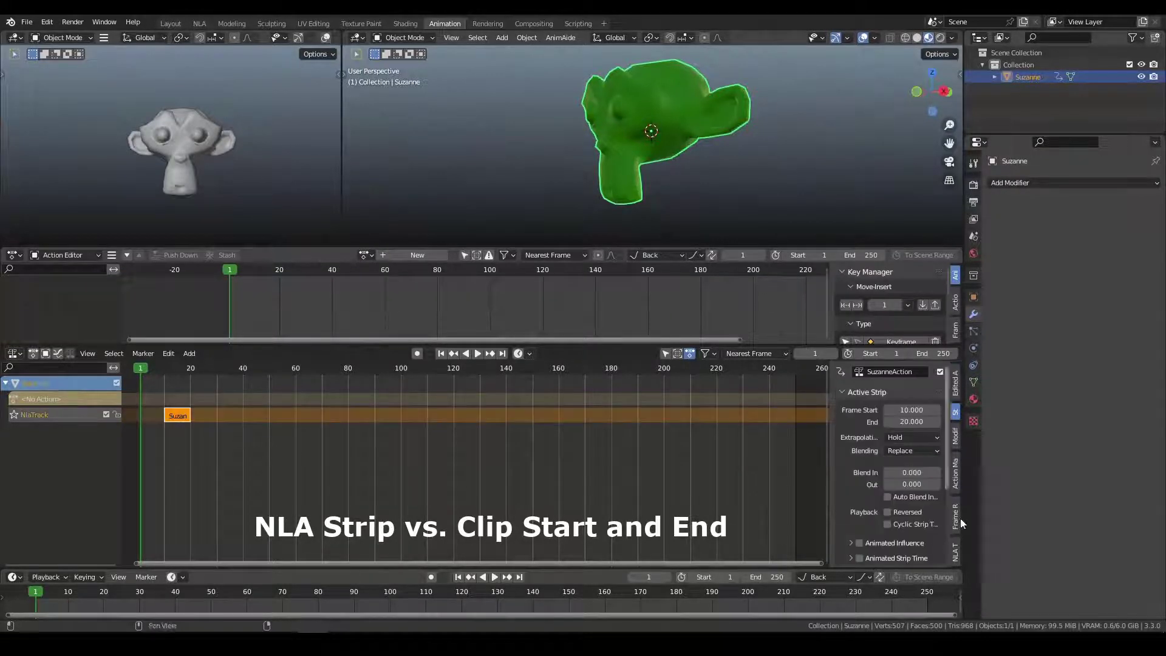
{"action": "key", "text": "Tab"}
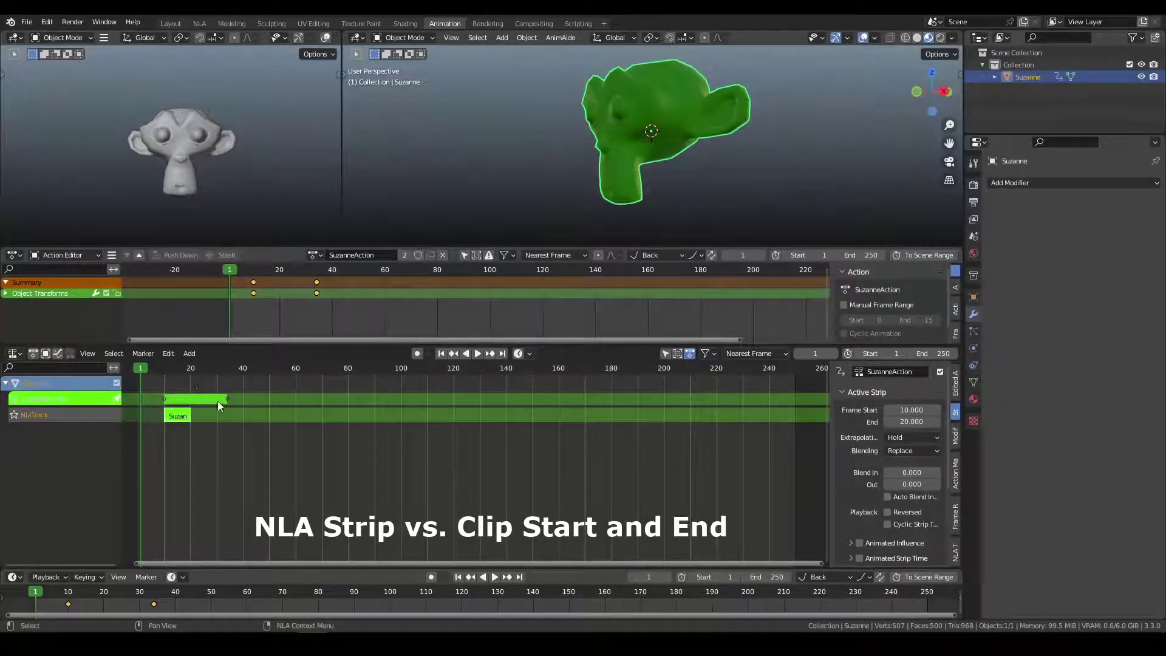
{"action": "key", "text": "Tab"}
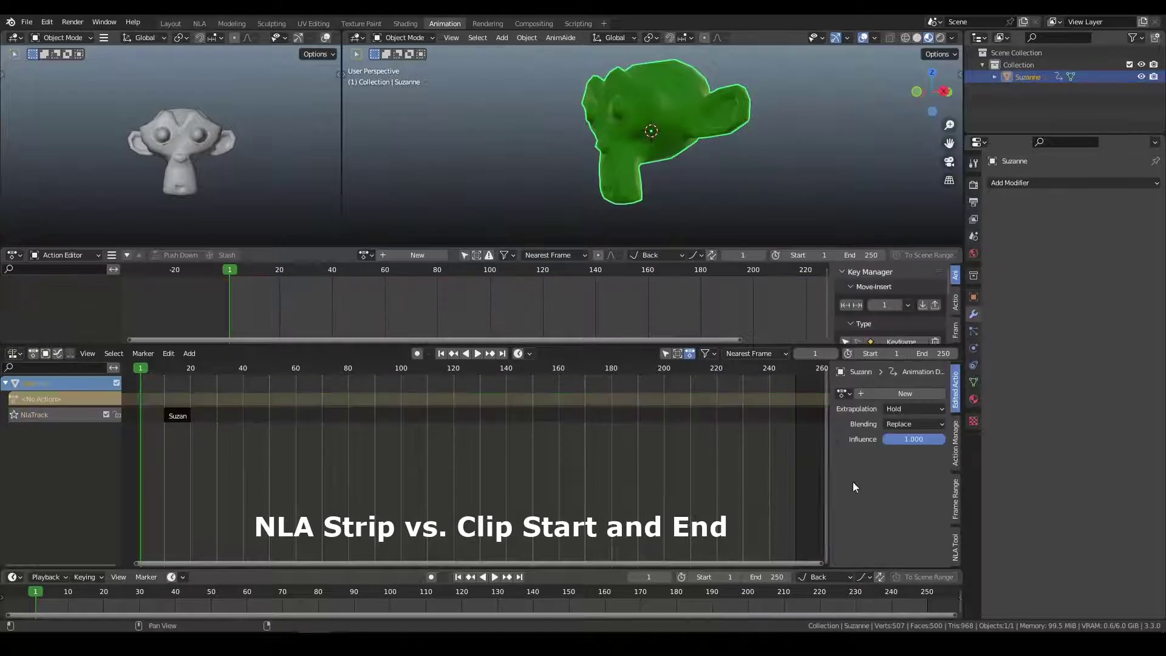
{"action": "left_click", "coordinate": [178, 417]}
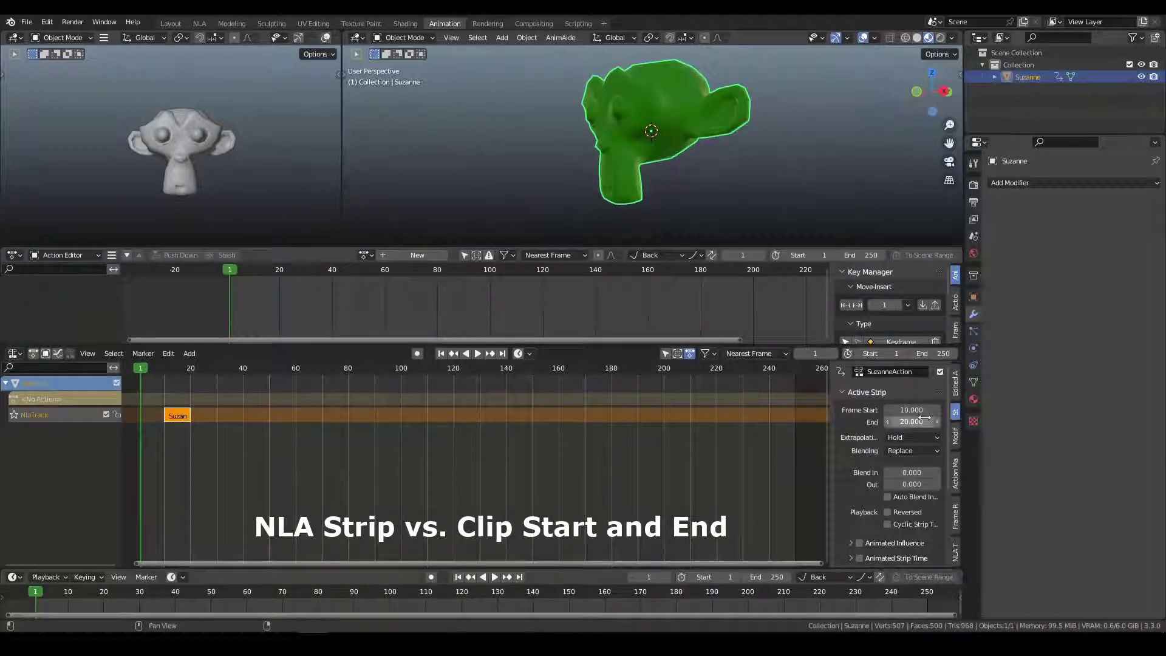
Experiment by dragging the strip's Frame Start and the Action Clip End values.
{"action": "left_click_drag", "start_coordinate": [911, 410], "coordinate": [887, 411]}
{"action": "scroll", "coordinate": [937, 562], "scroll_direction": "down", "scroll_amount": 5}
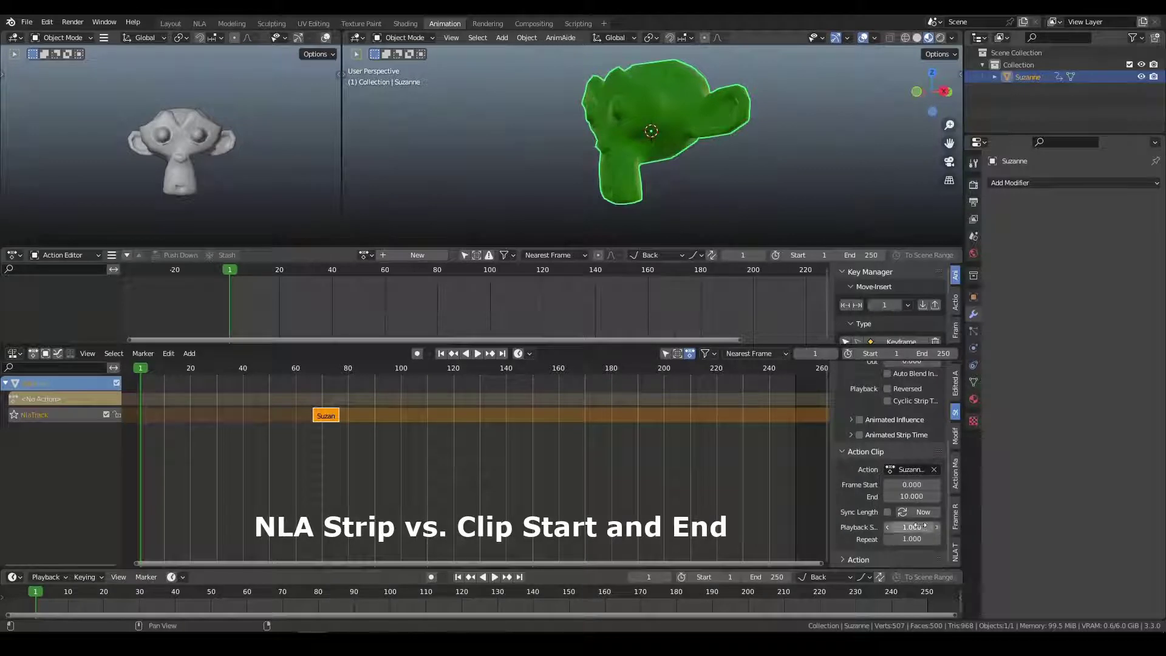
{"action": "mouse_move", "coordinate": [912, 497]}
{"action": "left_mouse_down"}
{"action": "mouse_move", "coordinate": [926, 497]}
{"action": "mouse_move", "coordinate": [905, 484]}
{"action": "left_mouse_up"}
{"action": "scroll", "coordinate": [918, 406], "scroll_direction": "up", "scroll_amount": 5}
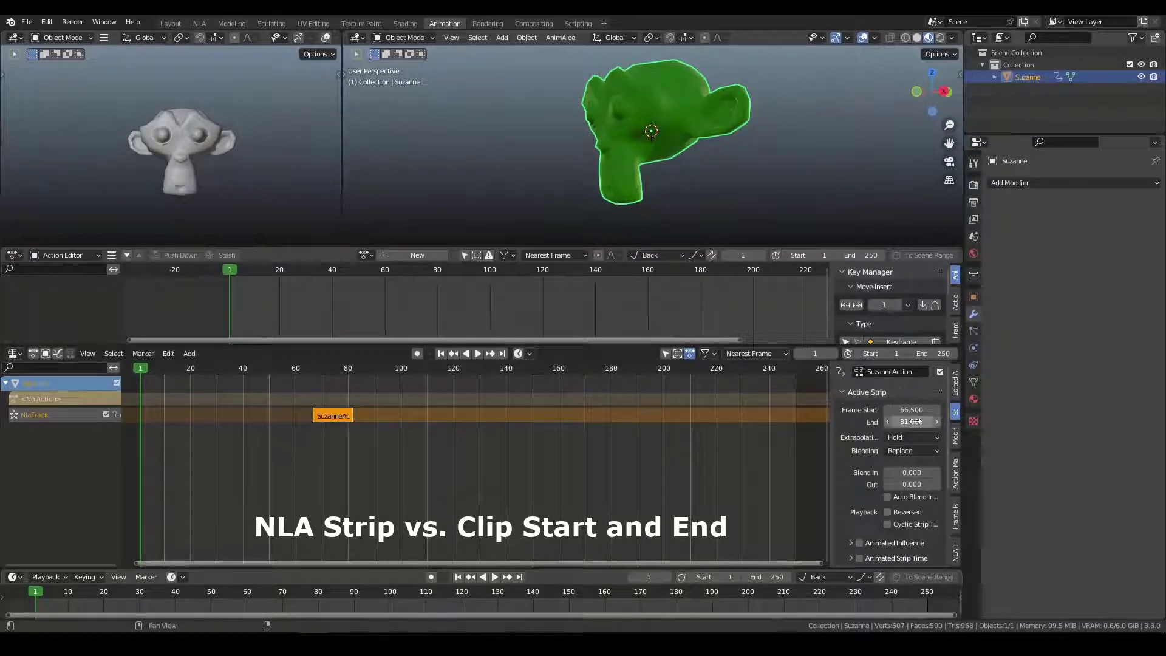
{"action": "left_click_drag", "start_coordinate": [911, 410], "coordinate": [925, 410]}
{"action": "scroll", "coordinate": [899, 492], "scroll_direction": "down", "scroll_amount": 5}
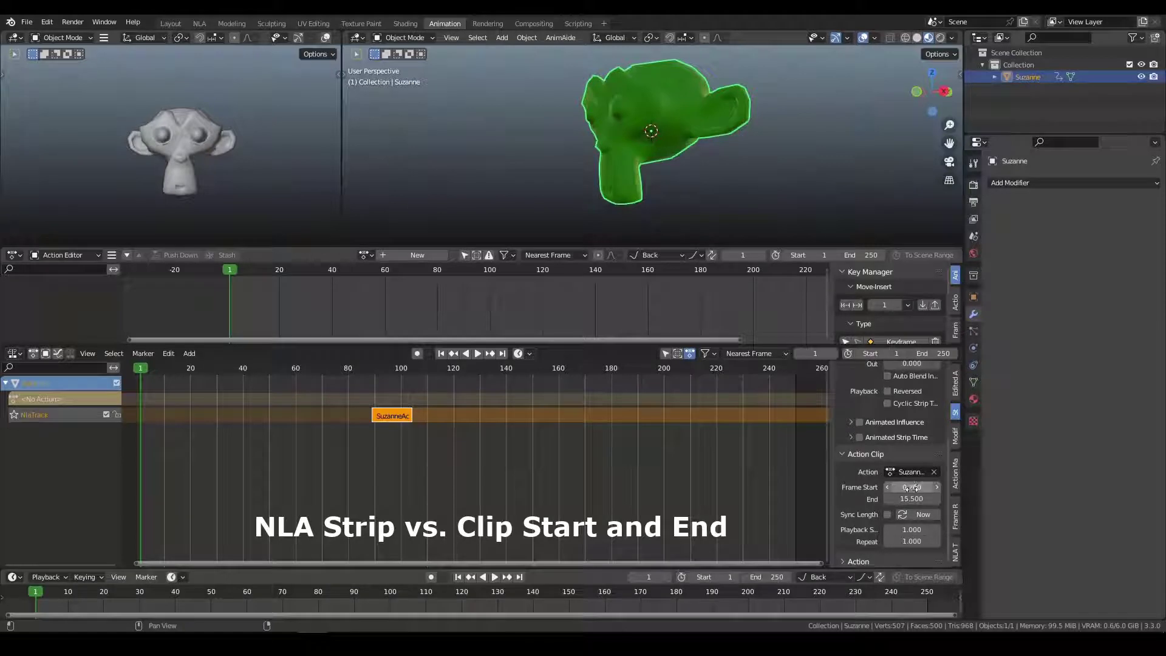
Set the Action Clip Start to 0 and End to 24.
{"action": "left_click", "coordinate": [911, 487]}
{"action": "type", "text": "0.2"}
{"action": "key", "text": "Return"}
{"action": "left_click", "coordinate": [912, 498]}
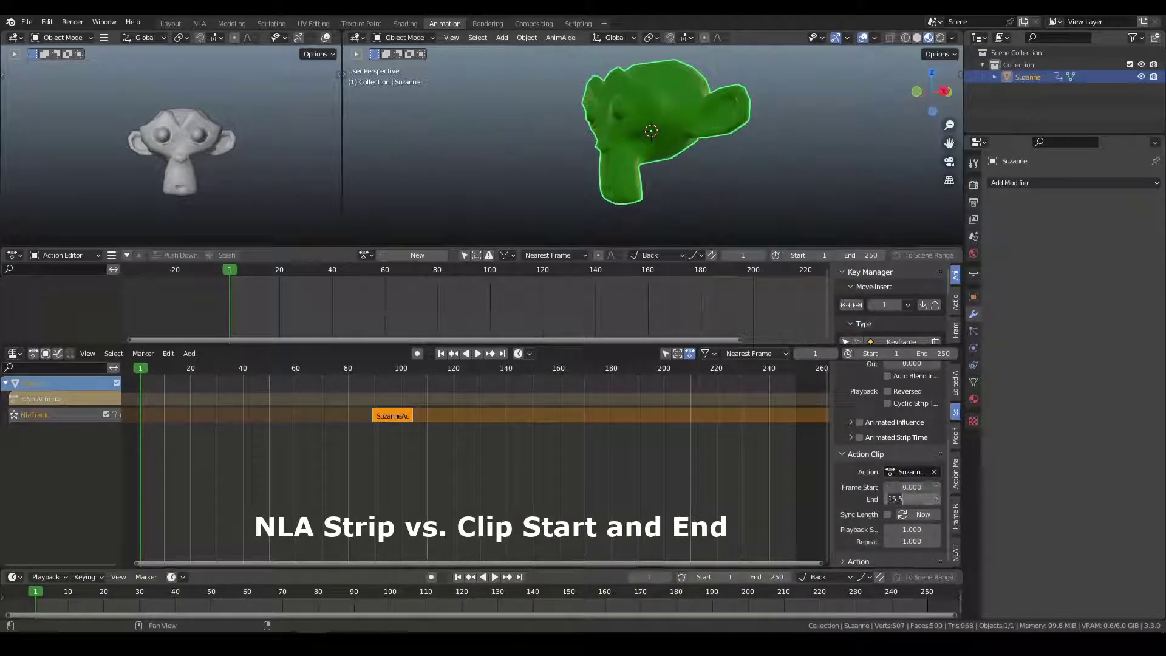
{"action": "type", "text": "24"}
{"action": "key", "text": "Return"}
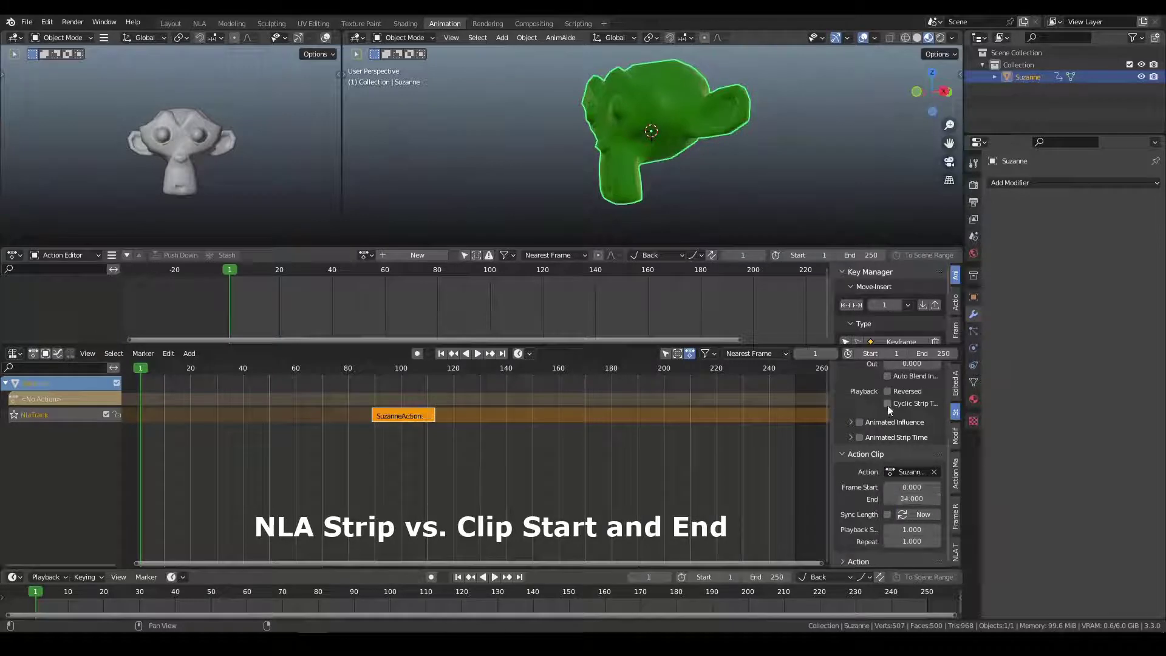
Move the SuzanneAction strip so it runs from frame 92 to 116.
{"action": "key", "text": "g"}
{"action": "left_click", "coordinate": [602, 402]}
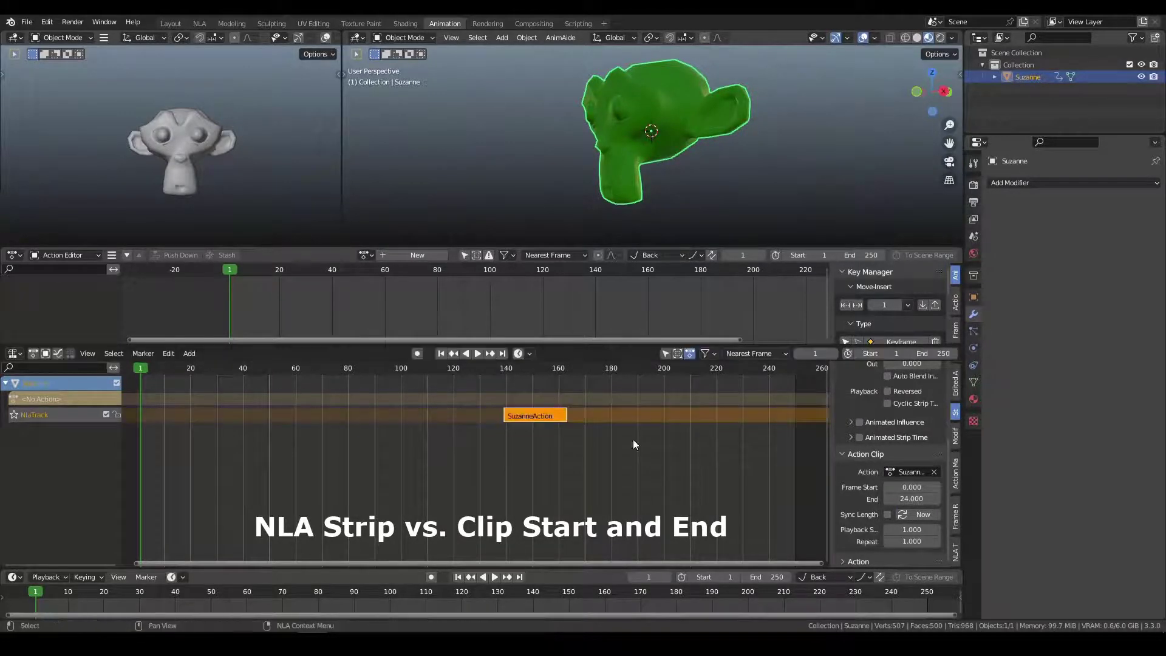
{"action": "scroll", "coordinate": [912, 426], "scroll_direction": "up", "scroll_amount": 5}
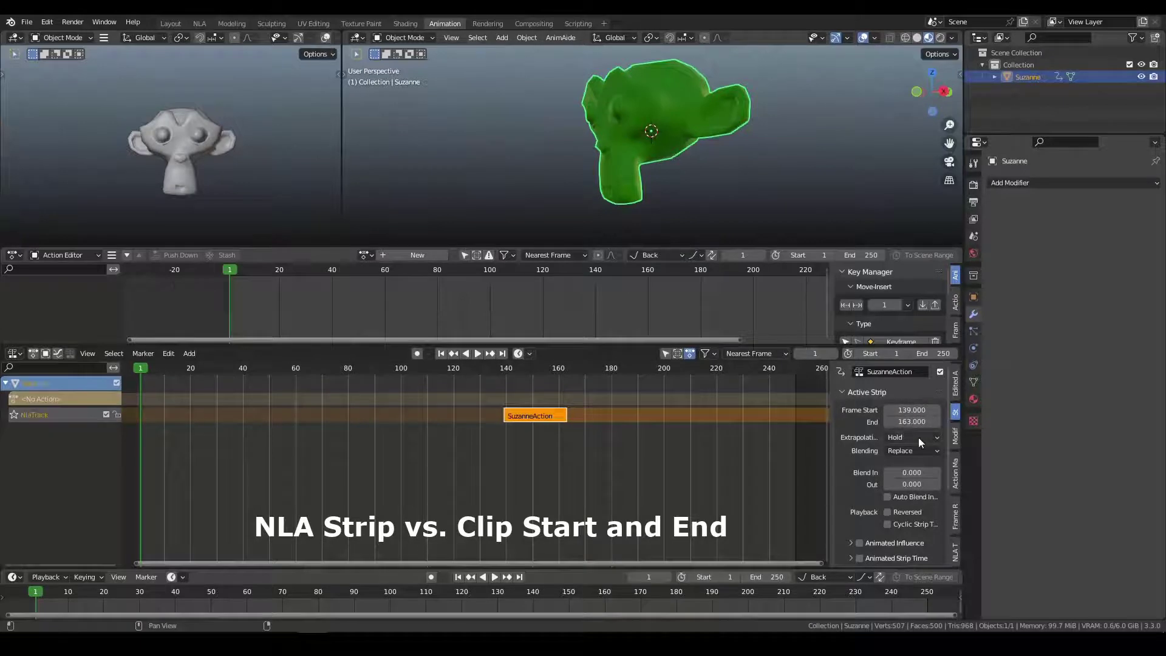
{"action": "scroll", "coordinate": [919, 437], "scroll_direction": "down", "scroll_amount": 5}
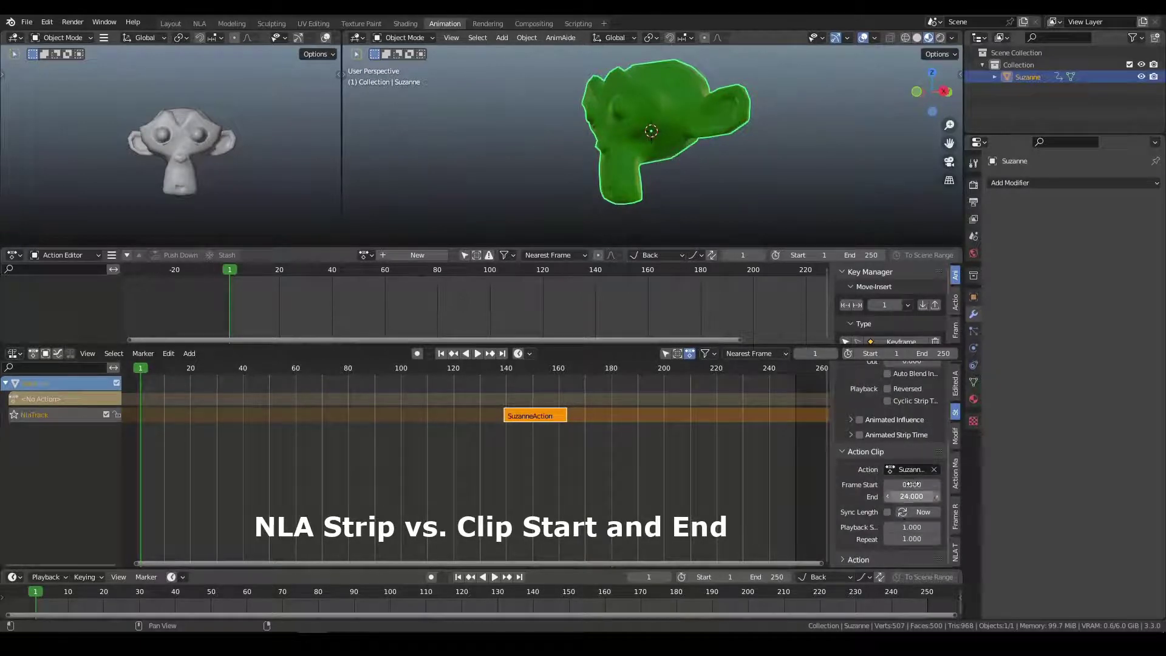
{"action": "key", "text": "Tab"}
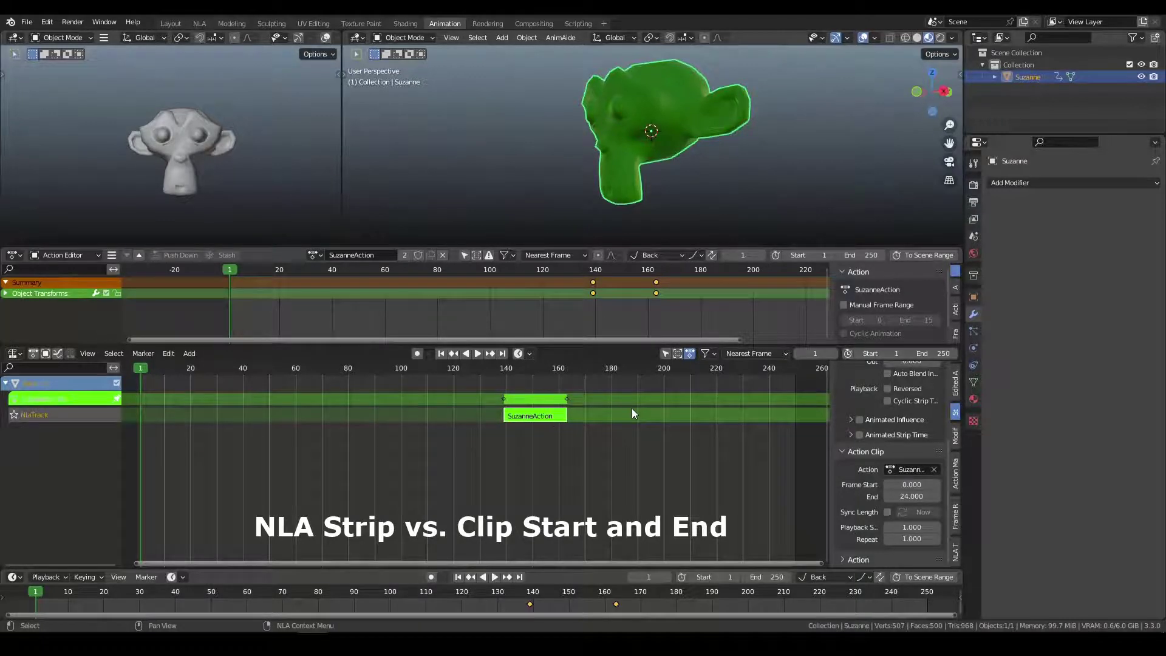
{"action": "key", "text": "Tab"}
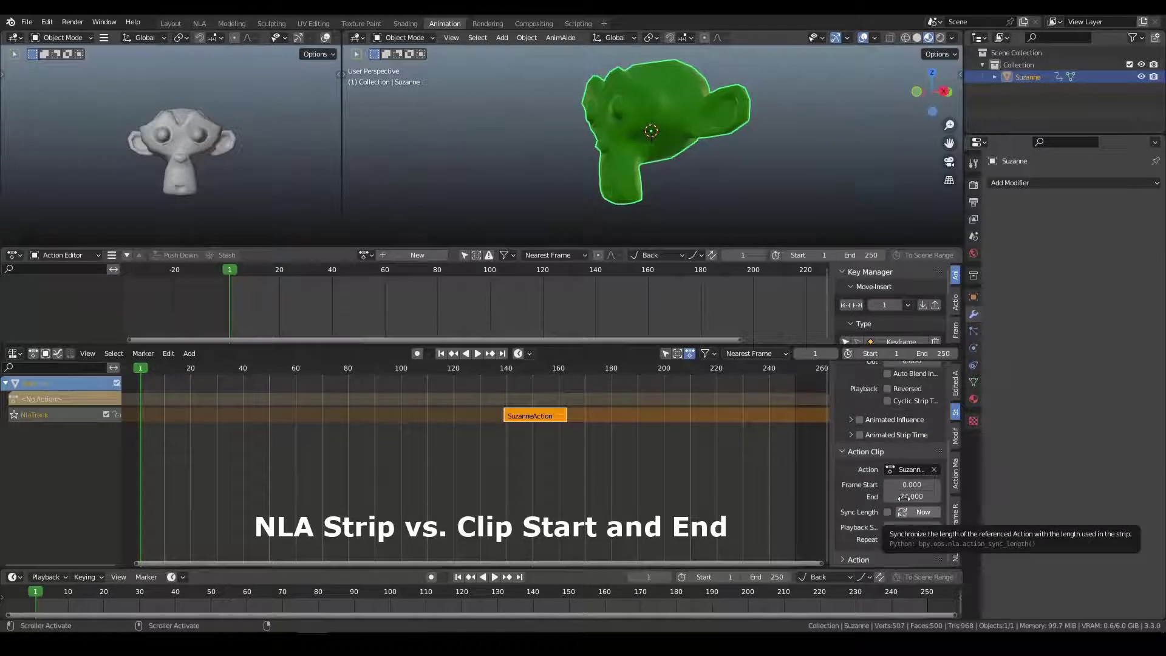
{"action": "scroll", "coordinate": [905, 409], "scroll_direction": "up", "scroll_amount": 5}
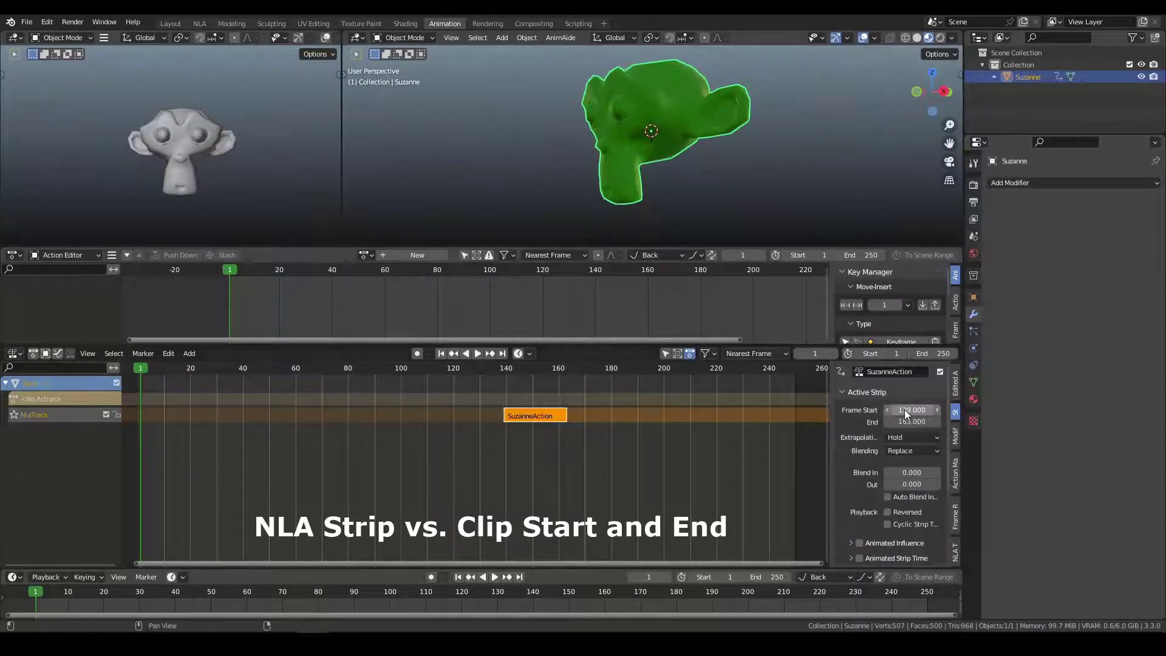
{"action": "left_click_drag", "start_coordinate": [527, 421], "coordinate": [405, 416]}
Duplicate the strip and place the original on NlaTrack.001 directly after the copy.
{"action": "right_click", "coordinate": [405, 413]}
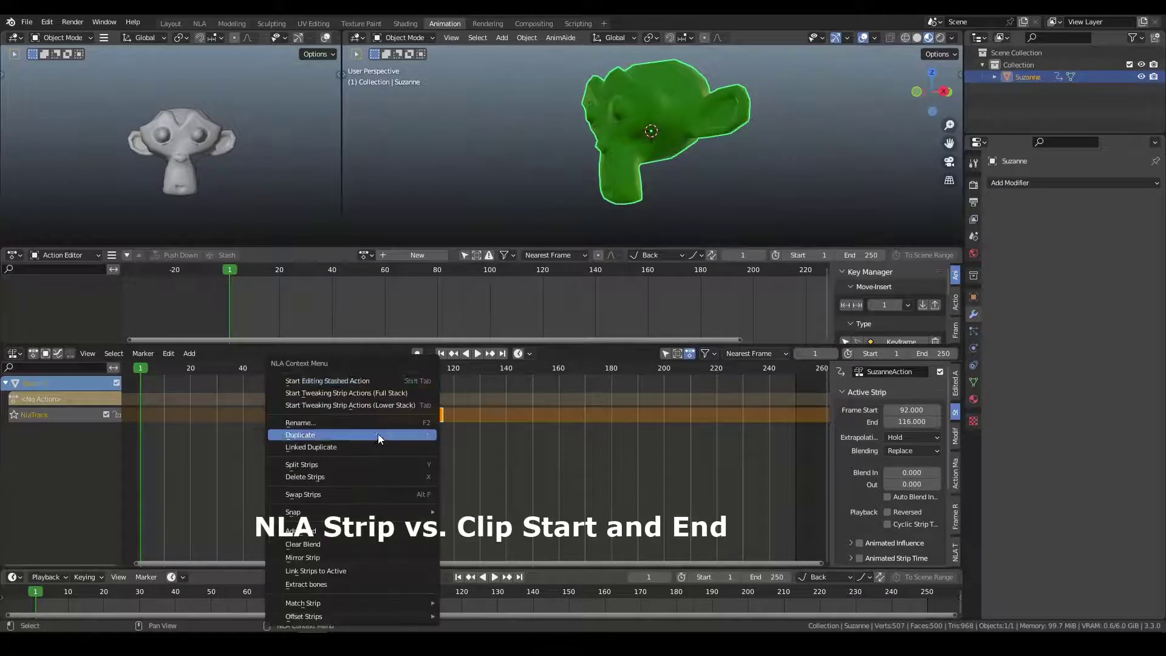
{"action": "left_click", "coordinate": [378, 434]}
{"action": "left_click", "coordinate": [480, 425]}
{"action": "left_click", "coordinate": [423, 435]}
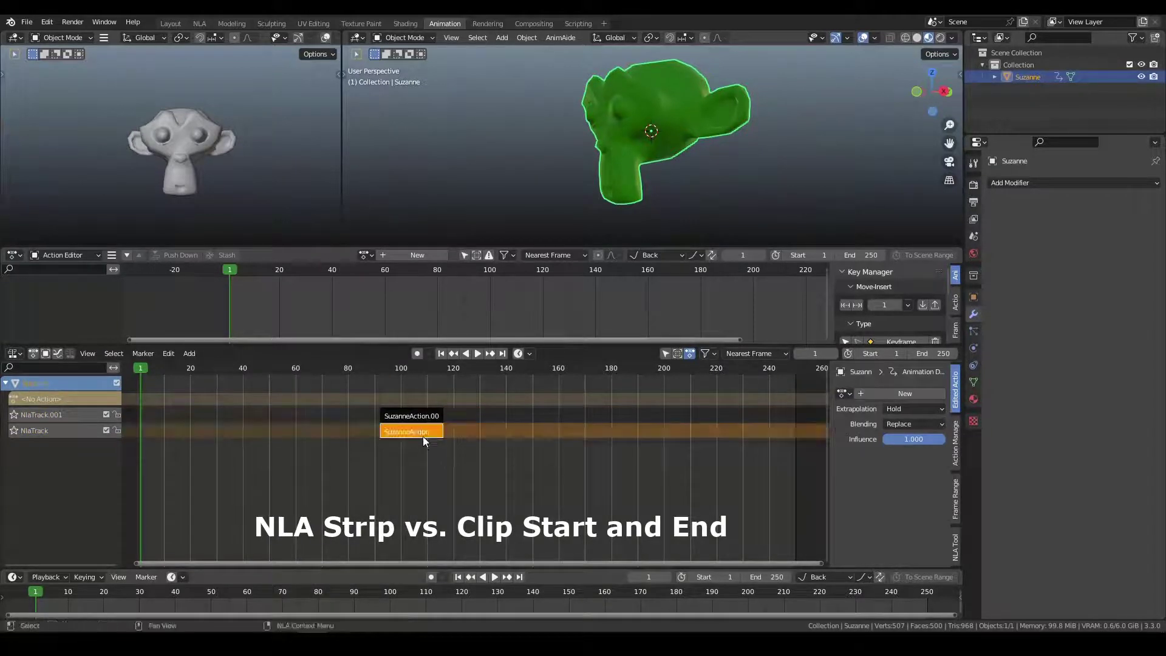
{"action": "left_click_drag", "start_coordinate": [423, 435], "coordinate": [510, 410]}
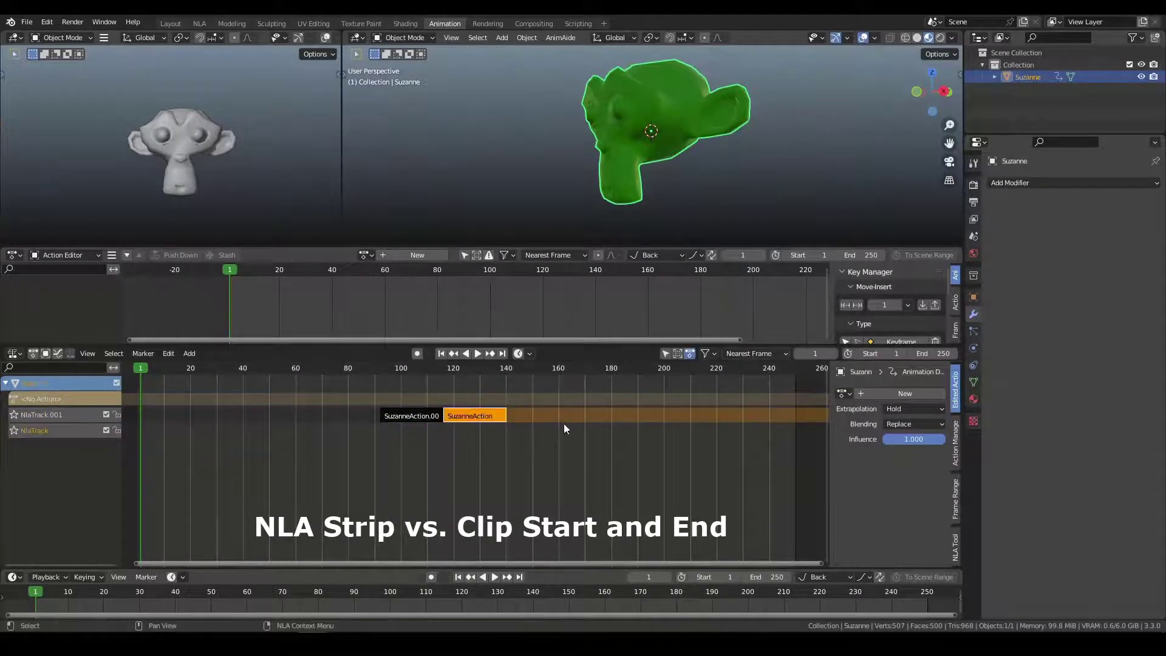
Check SuzanneAction's assigned action, then select the SuzanneAction.001 strip.
{"action": "left_click_drag", "start_coordinate": [553, 443], "coordinate": [557, 406]}
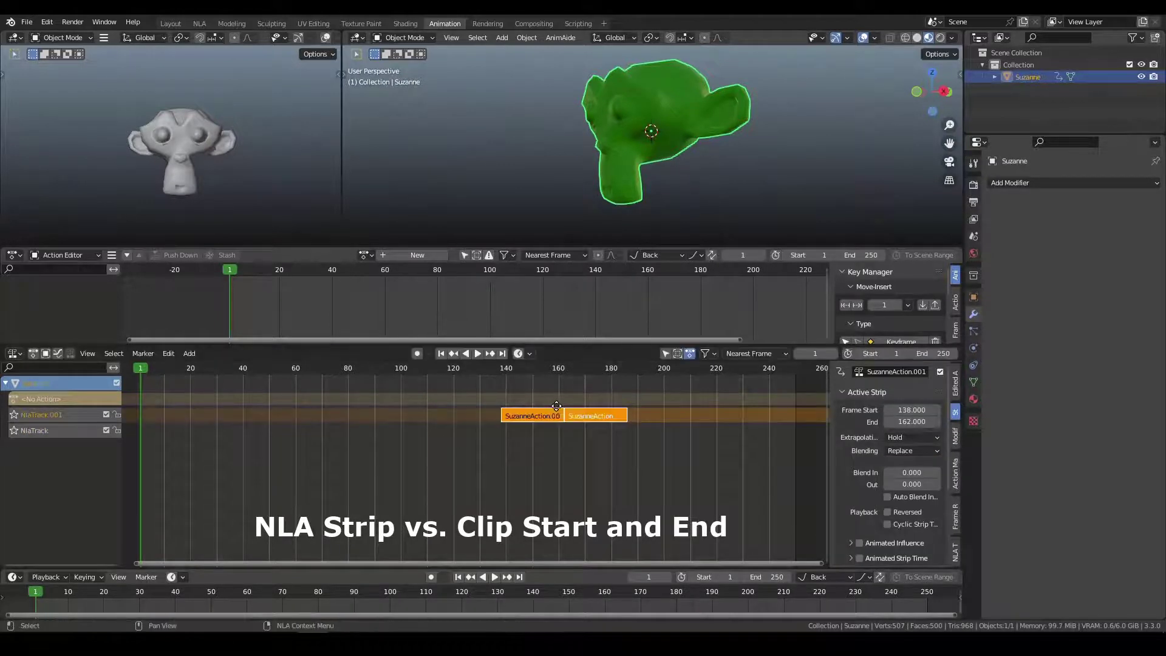
{"action": "left_click", "coordinate": [644, 424]}
{"action": "left_click", "coordinate": [617, 413]}
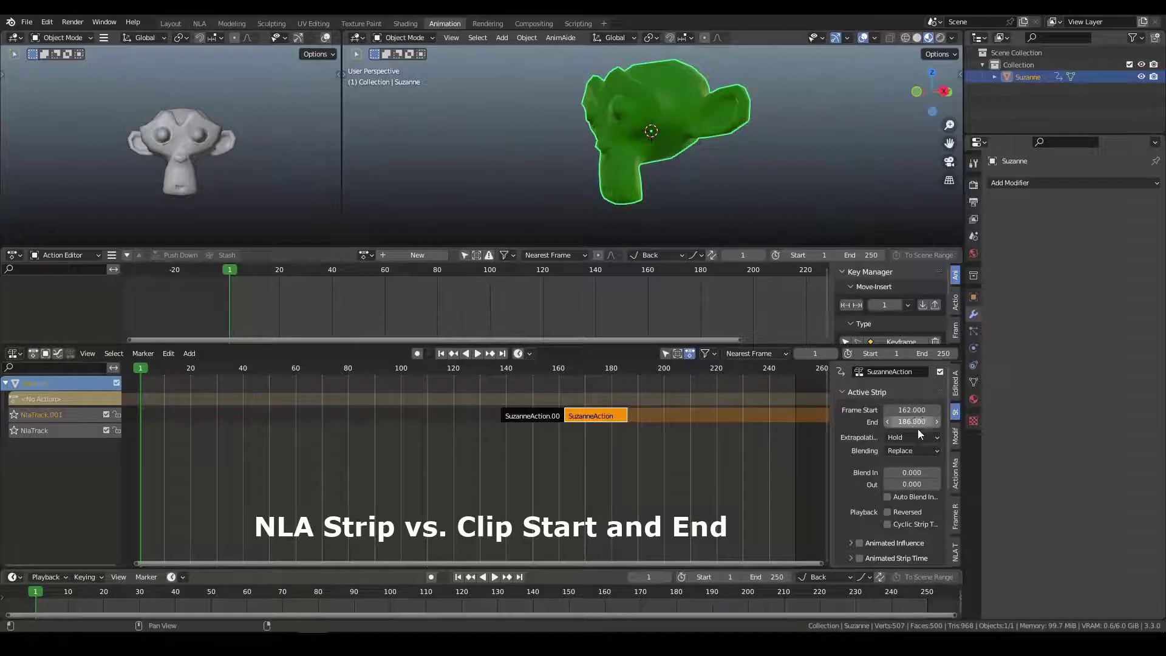
{"action": "scroll", "coordinate": [908, 509], "scroll_direction": "down", "scroll_amount": 5}
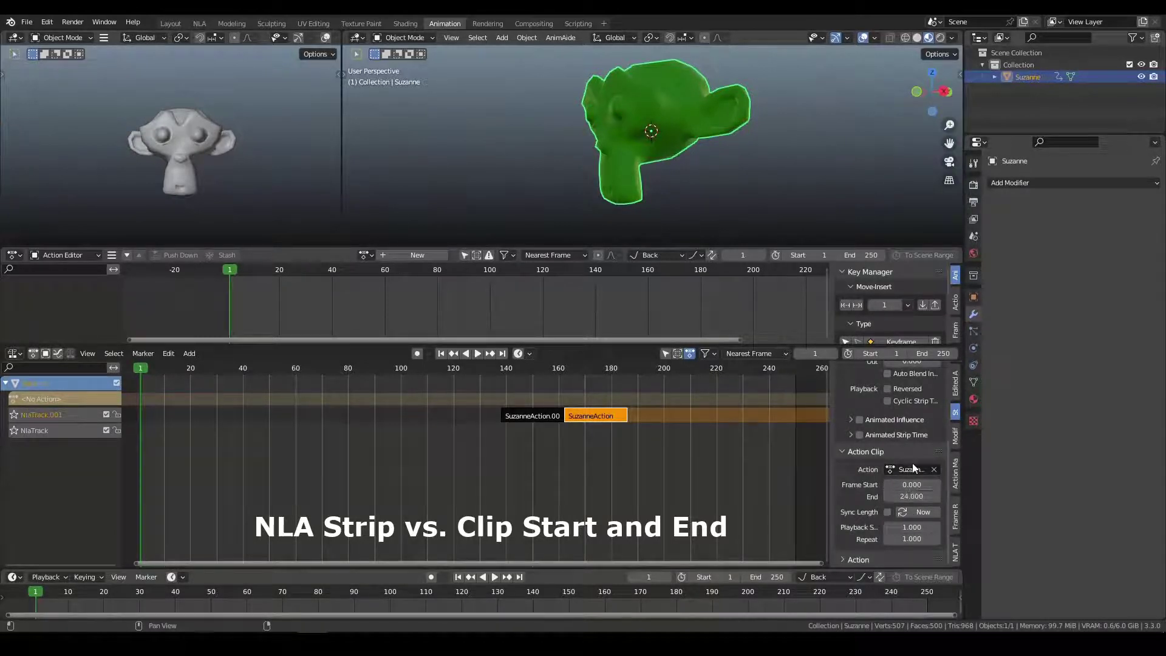
{"action": "left_click", "coordinate": [914, 469]}
{"action": "left_click", "coordinate": [887, 487]}
{"action": "left_click", "coordinate": [534, 419]}
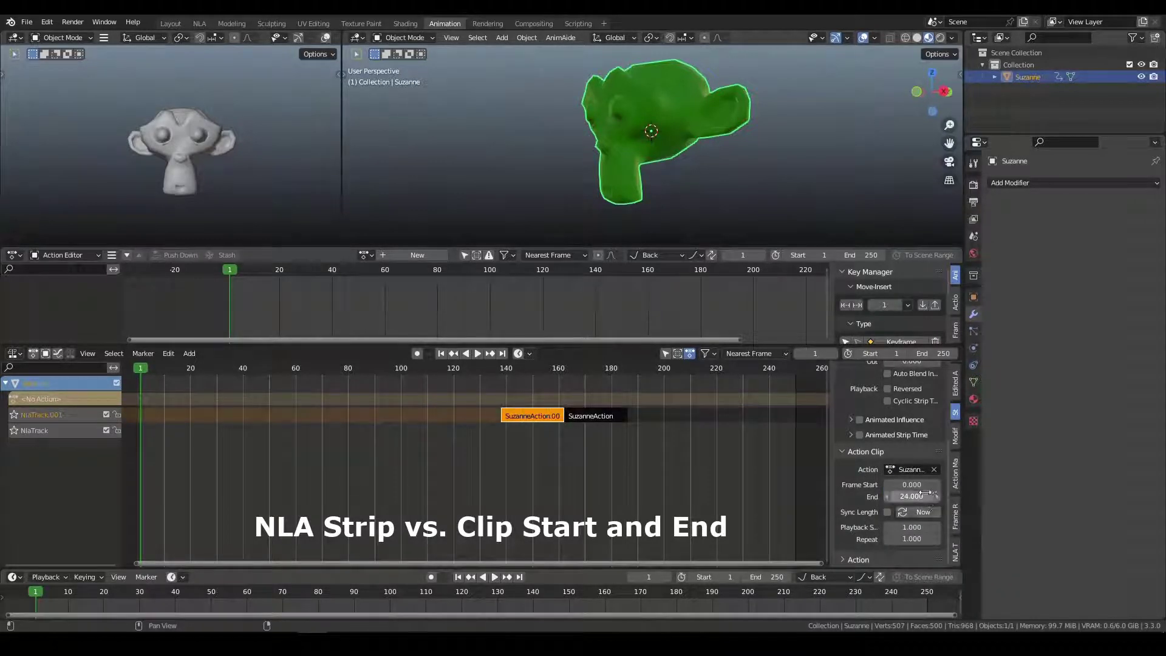
Set SuzanneAction.001's Action Clip End to 15.
{"action": "left_click_drag", "start_coordinate": [908, 496], "coordinate": [790, 509]}
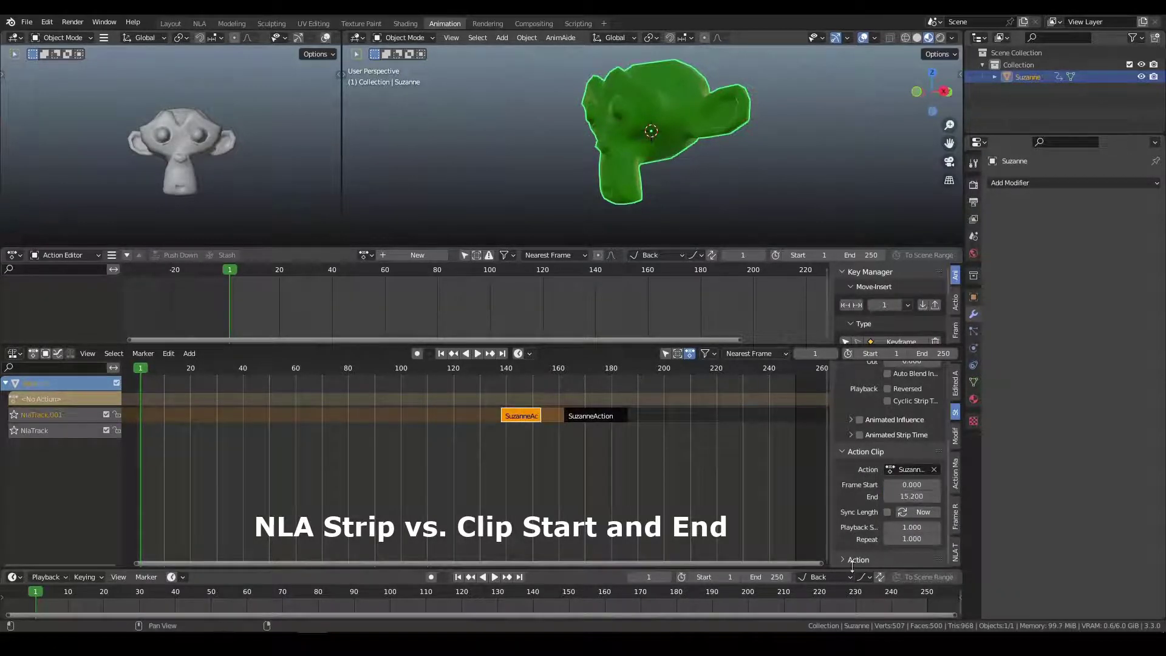
{"action": "left_click", "coordinate": [911, 496]}
{"action": "key", "text": "BackSpace"}
{"action": "key", "text": "BackSpace"}
{"action": "key", "text": "Return"}
Compare both strips, then preview SuzanneAction.001 repeating its action 2.4 times.
{"action": "scroll", "coordinate": [919, 427], "scroll_direction": "up", "scroll_amount": 5}
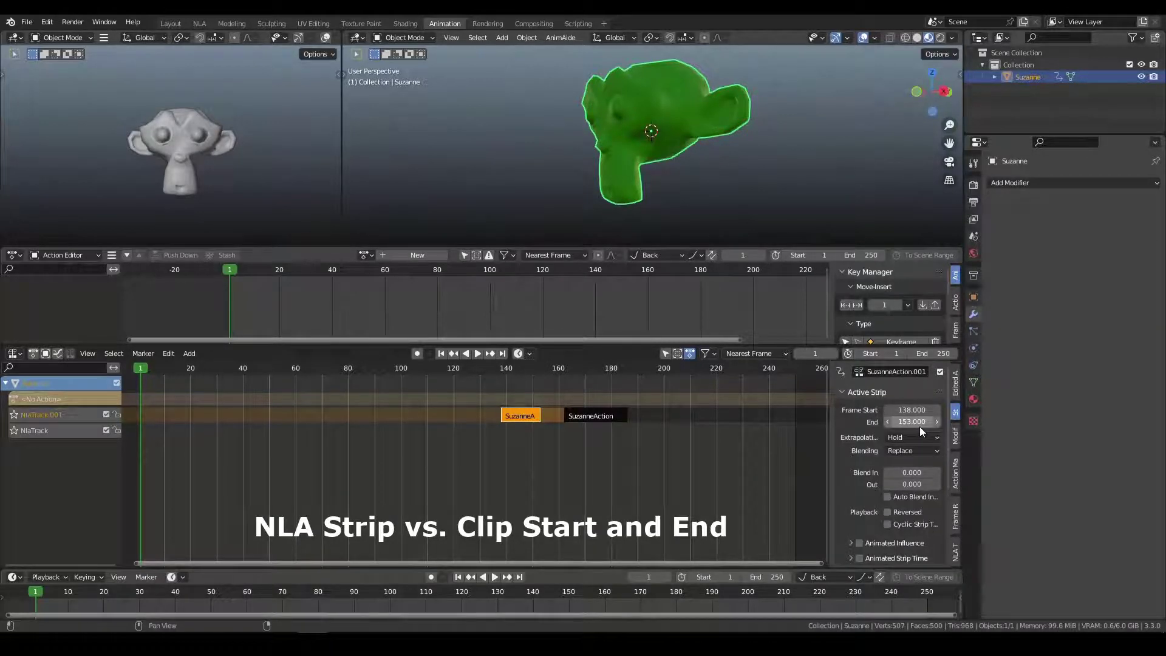
{"action": "left_click", "coordinate": [598, 413]}
{"action": "left_click", "coordinate": [509, 418]}
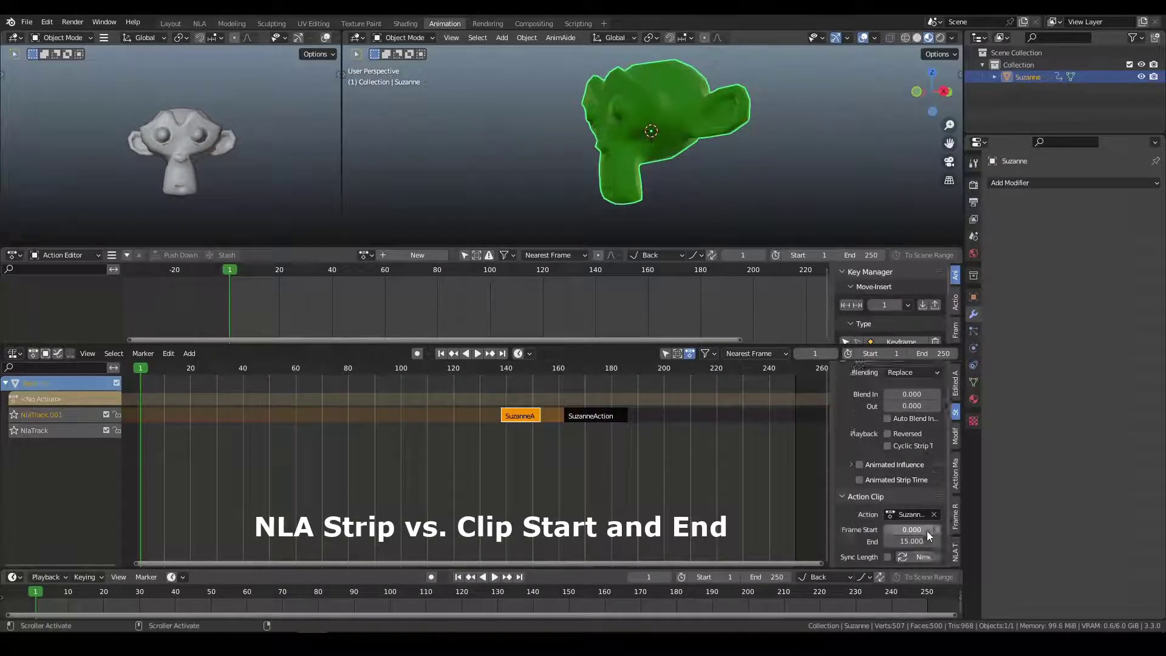
{"action": "scroll", "coordinate": [887, 523], "scroll_direction": "down", "scroll_amount": 5}
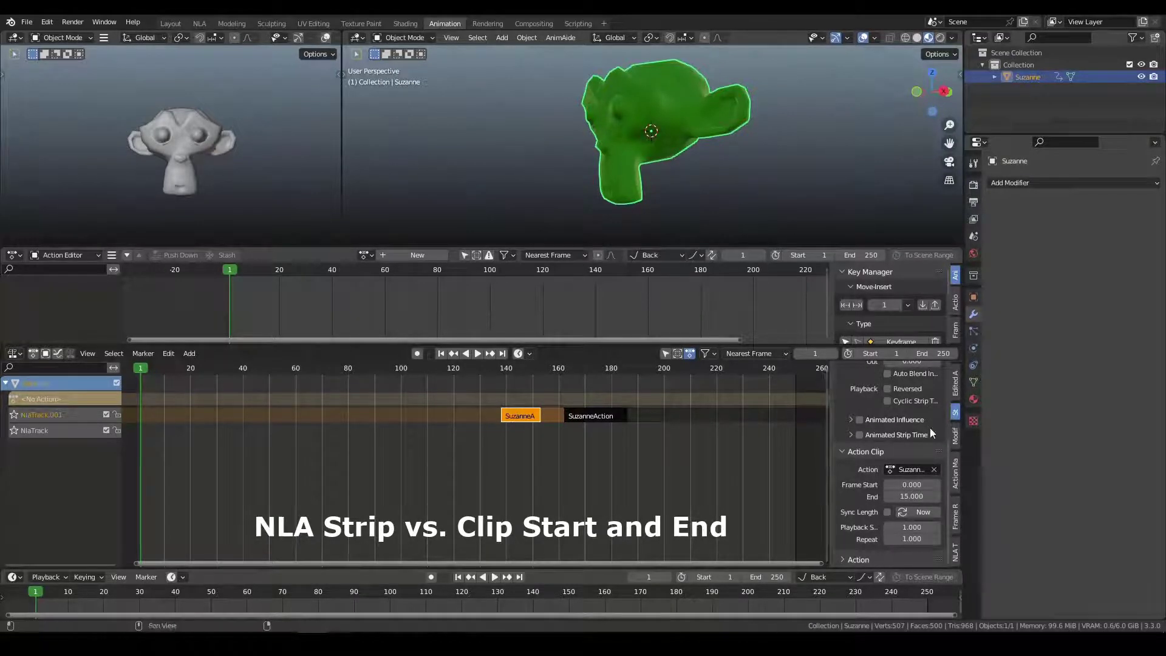
{"action": "left_click_drag", "start_coordinate": [912, 539], "coordinate": [936, 539]}
Undo the repeat change and set the SuzanneA strip's Extrapolation to Hold Forward.
{"action": "key", "text": "ctrl+z"}
{"action": "key", "text": "ctrl+z"}
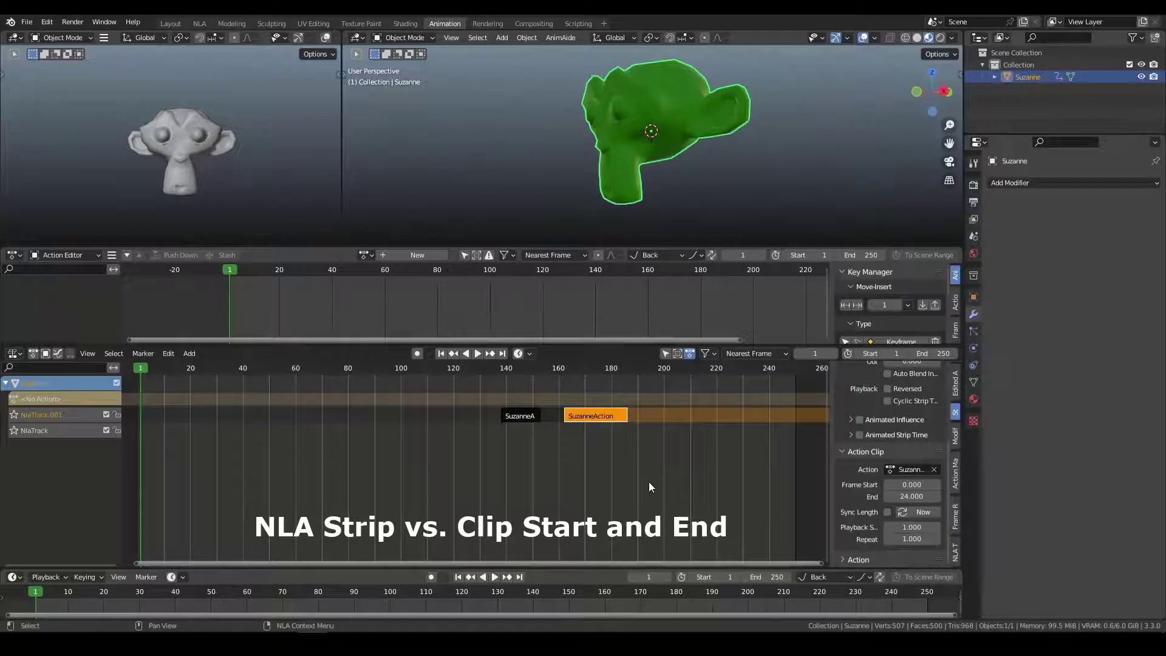
{"action": "left_click", "coordinate": [530, 418]}
{"action": "scroll", "coordinate": [866, 440], "scroll_direction": "up", "scroll_amount": 5}
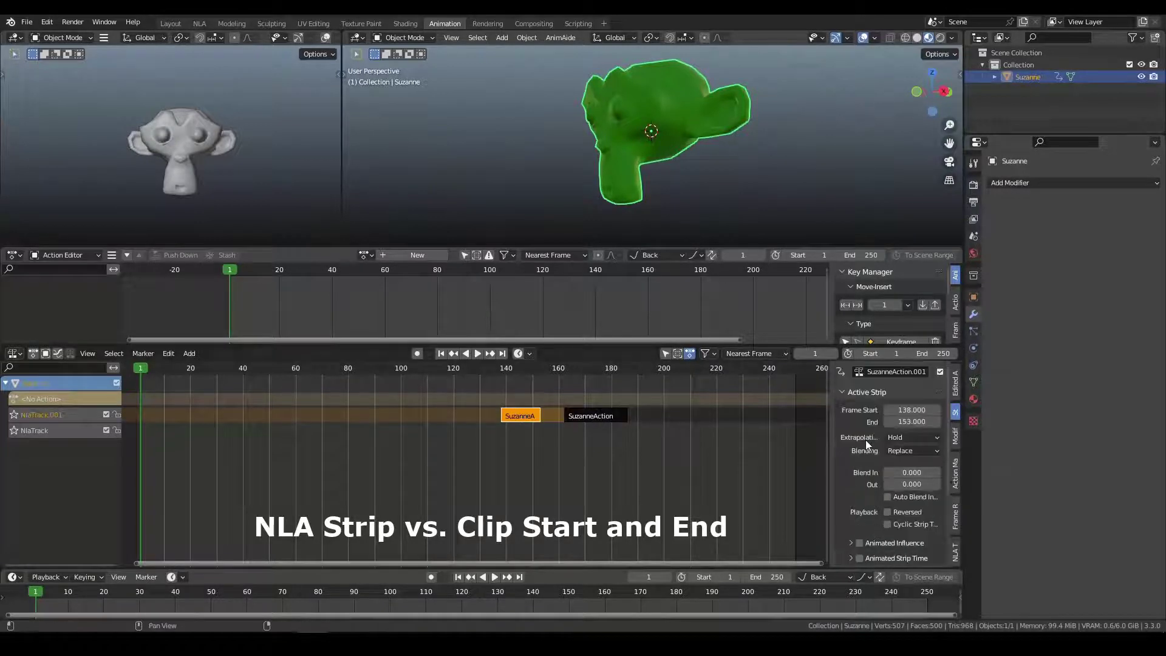
{"action": "left_click", "coordinate": [906, 437]}
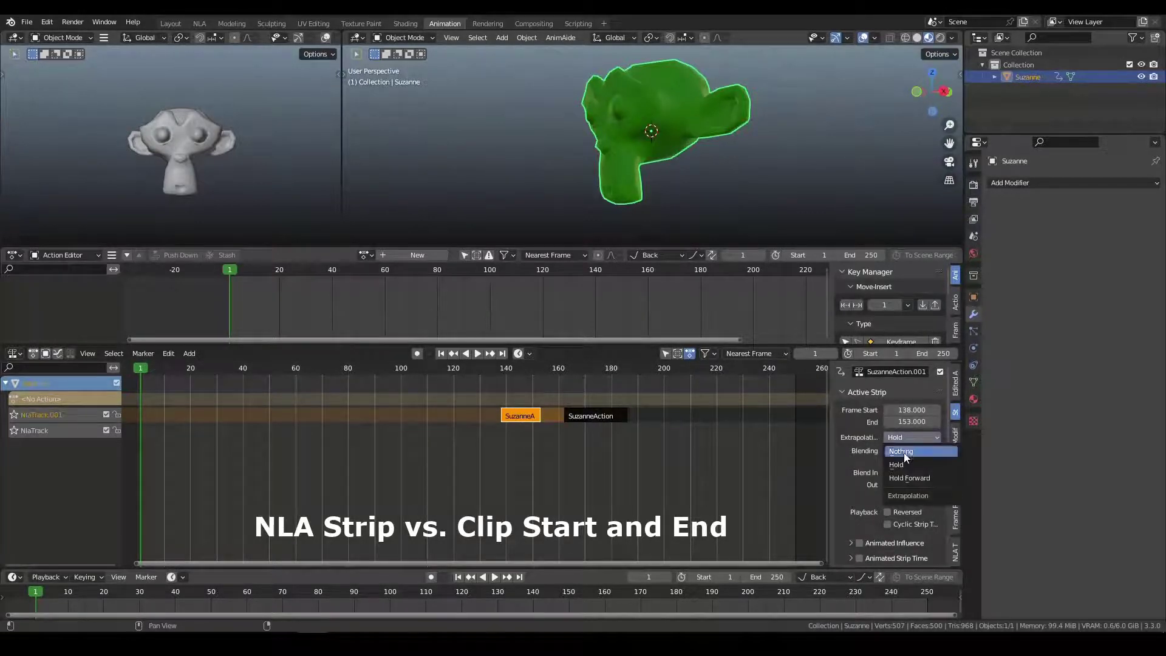
{"action": "left_click", "coordinate": [908, 450]}
{"action": "left_click_drag", "start_coordinate": [478, 382], "coordinate": [533, 407]}
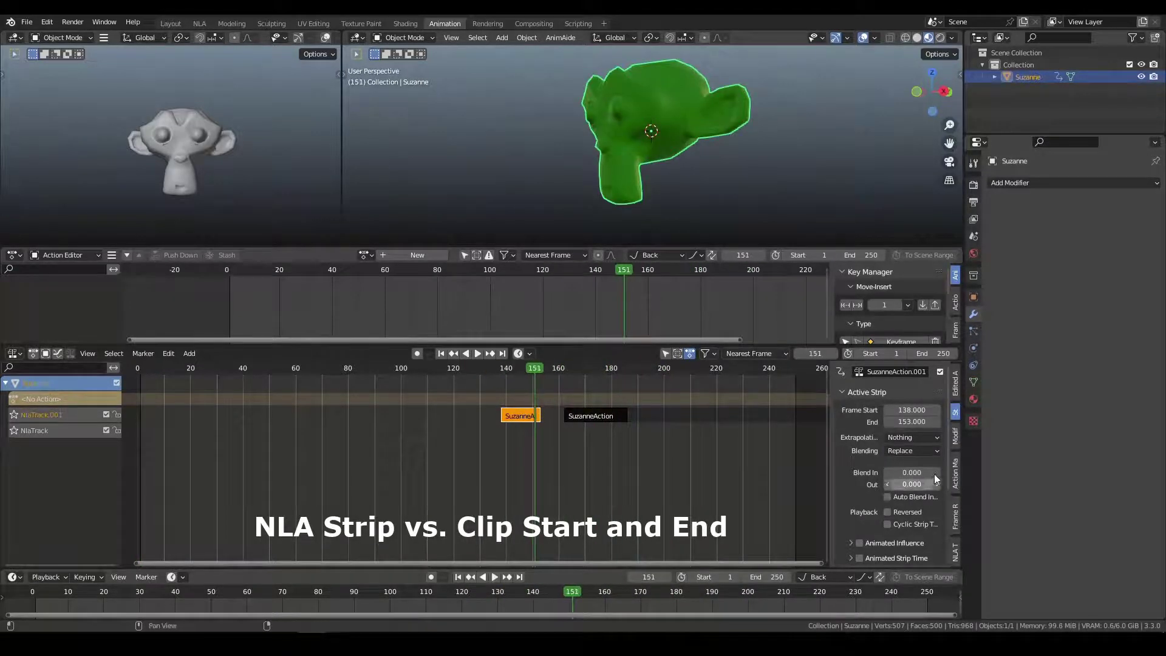
{"action": "left_click", "coordinate": [924, 438]}
{"action": "left_click", "coordinate": [917, 475]}
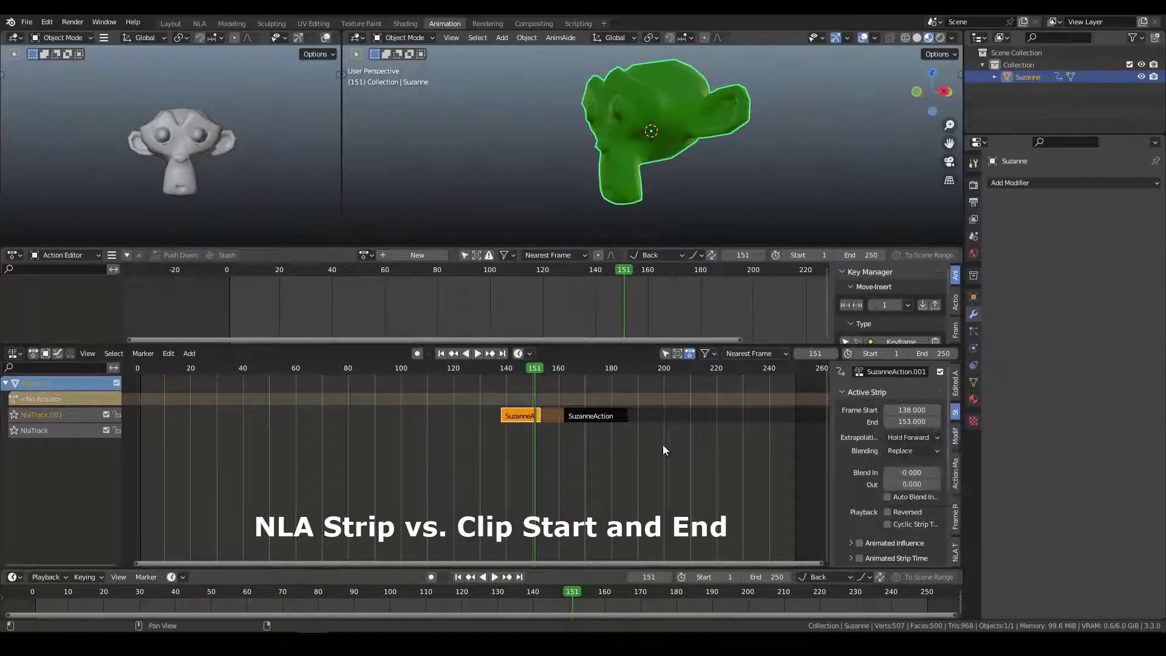
Slide the strip earlier so it starts around frame 35.
{"action": "left_click_drag", "start_coordinate": [530, 417], "coordinate": [496, 419]}
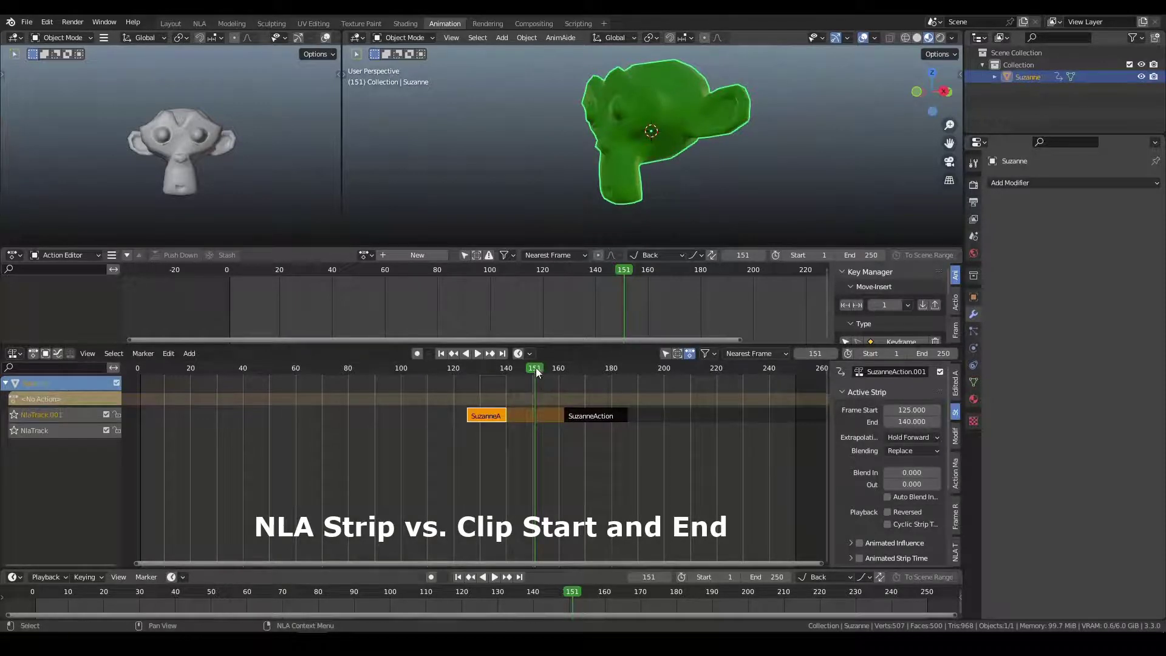
{"action": "left_click_drag", "start_coordinate": [536, 367], "coordinate": [593, 379]}
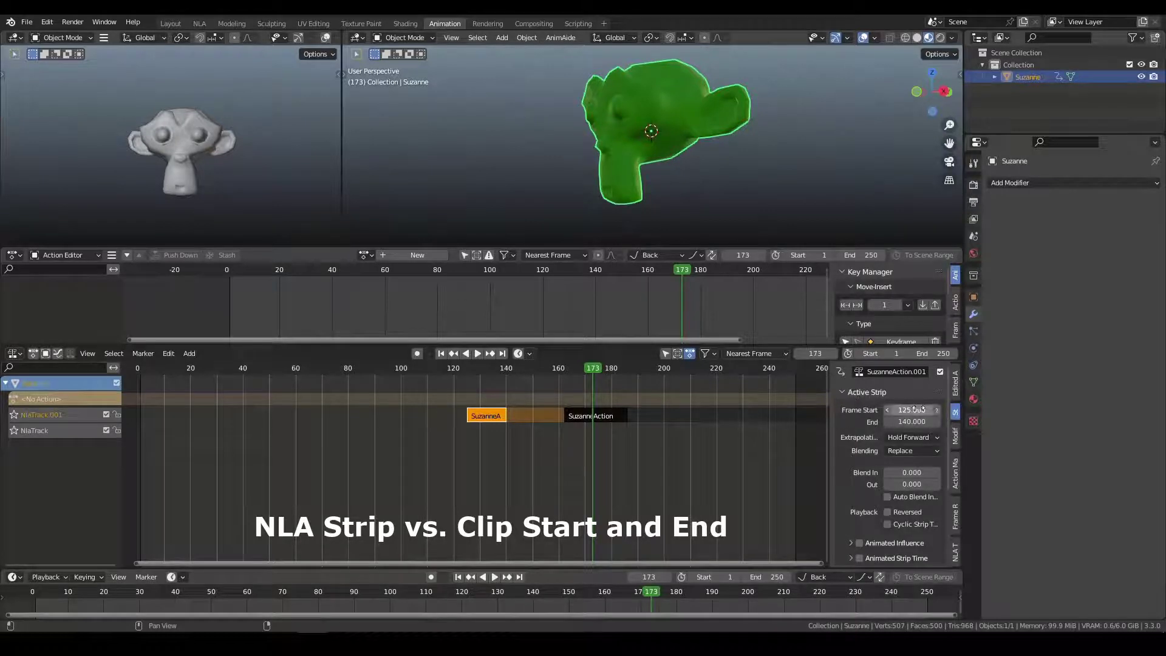
{"action": "left_click_drag", "start_coordinate": [912, 410], "coordinate": [784, 410]}
{"action": "scroll", "coordinate": [895, 528], "scroll_direction": "down", "scroll_amount": 5}
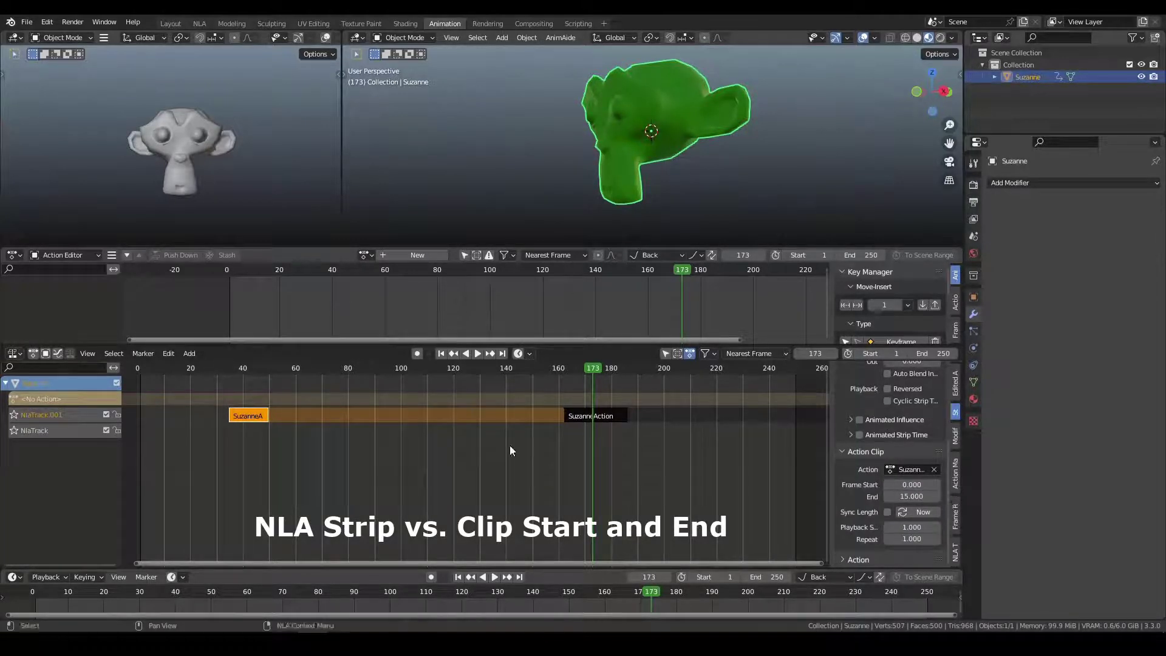
Lengthen SuzanneAction.001's action clip end and strip end, trying then undoing a larger playback scale.
{"action": "left_click_drag", "start_coordinate": [915, 497], "coordinate": [972, 497]}
{"action": "scroll", "coordinate": [902, 464], "scroll_direction": "up", "scroll_amount": 5}
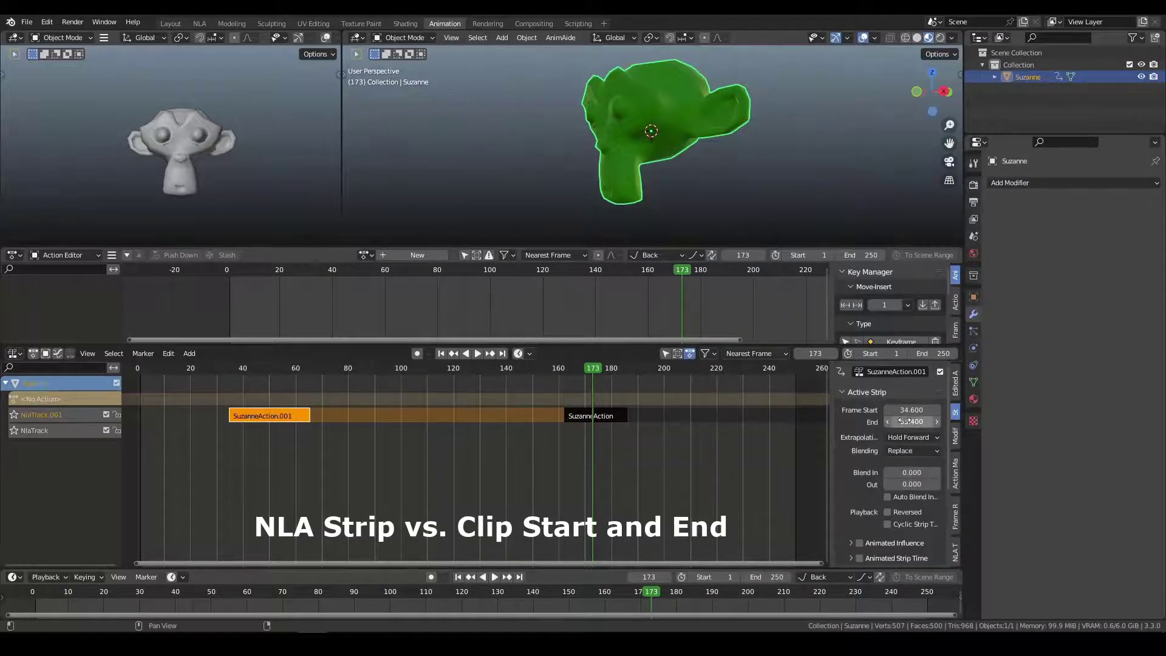
{"action": "left_click_drag", "start_coordinate": [918, 420], "coordinate": [925, 420]}
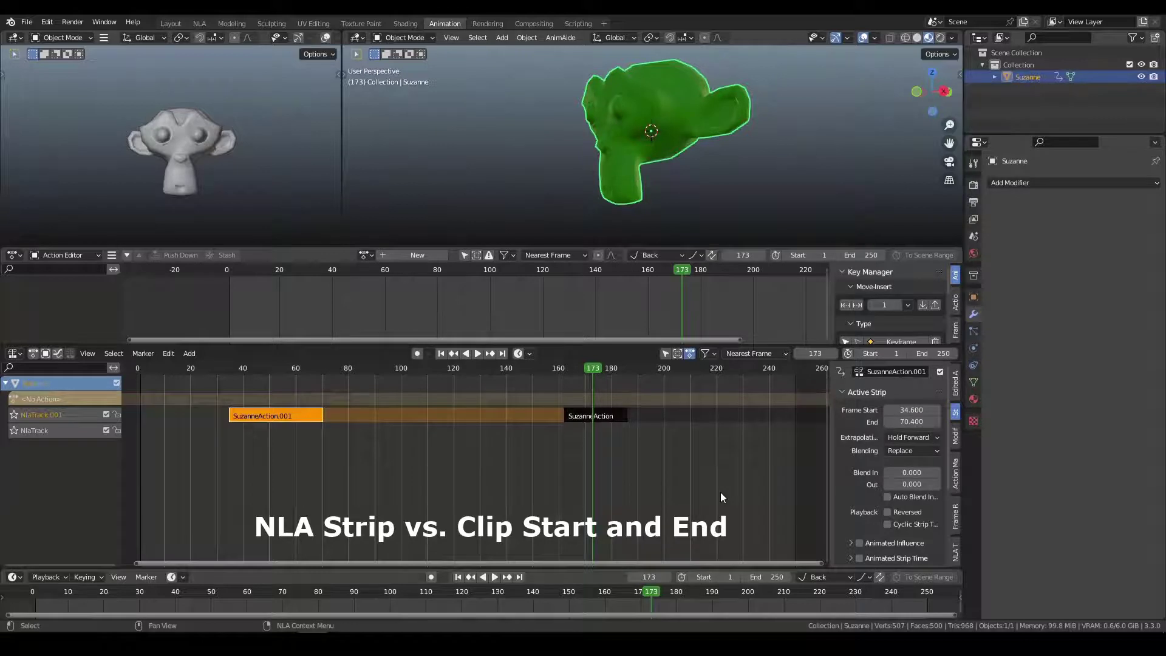
{"action": "scroll", "coordinate": [721, 493], "scroll_direction": "down", "scroll_amount": 1}
{"action": "scroll", "coordinate": [907, 532], "scroll_direction": "down", "scroll_amount": 5}
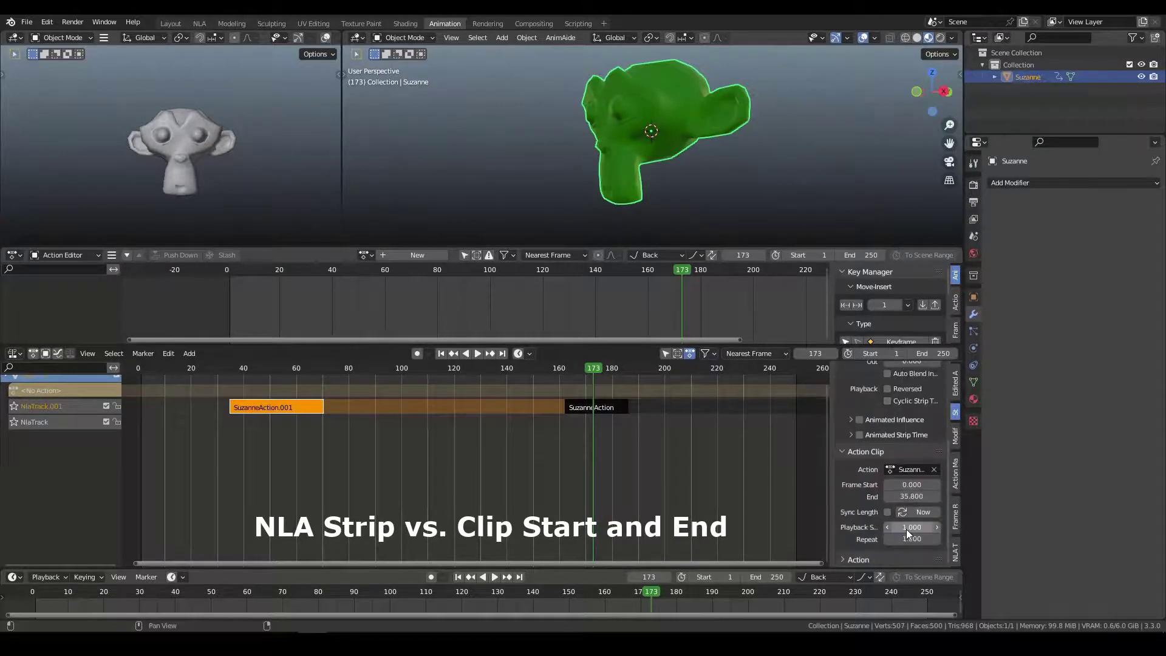
{"action": "scroll", "coordinate": [907, 530], "scroll_direction": "up", "scroll_amount": 5}
{"action": "left_click_drag", "start_coordinate": [911, 422], "coordinate": [936, 421]}
{"action": "scroll", "coordinate": [913, 426], "scroll_direction": "down", "scroll_amount": 5}
{"action": "left_click_drag", "start_coordinate": [910, 528], "coordinate": [944, 528]}
{"action": "key", "text": "ctrl+z"}
Fine-tune the action clip end and extend the strip's end to about frame 104.9.
{"action": "mouse_move", "coordinate": [922, 496]}
{"action": "left_mouse_down"}
{"action": "mouse_move", "coordinate": [936, 497]}
{"action": "mouse_move", "coordinate": [901, 496]}
{"action": "left_mouse_up"}
{"action": "scroll", "coordinate": [918, 496], "scroll_direction": "up", "scroll_amount": 5}
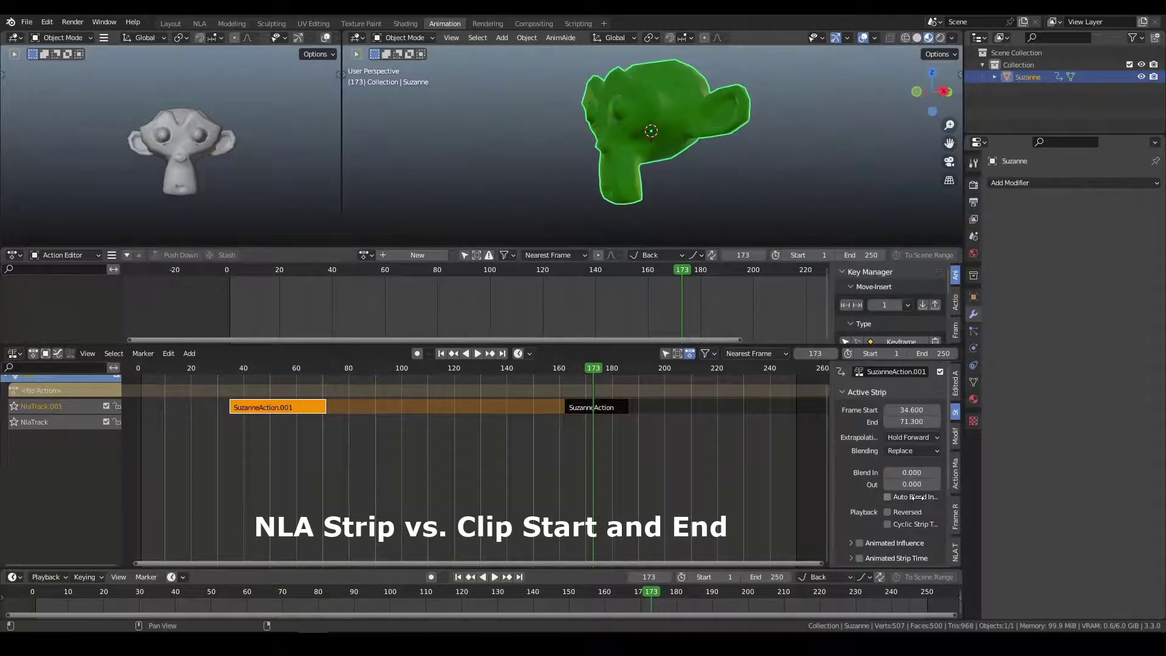
{"action": "left_click_drag", "start_coordinate": [911, 422], "coordinate": [954, 422]}
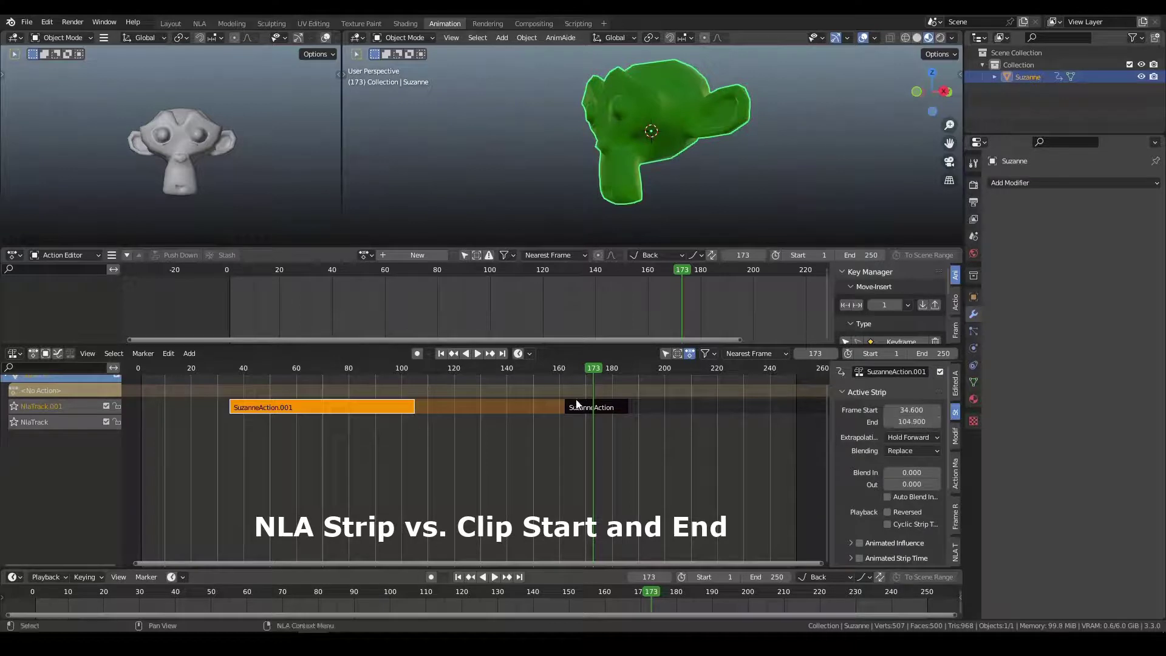
Move the SuzanneAction strip right after the first strip and trim its clip End to 18.3.
{"action": "left_click_drag", "start_coordinate": [578, 406], "coordinate": [414, 374]}
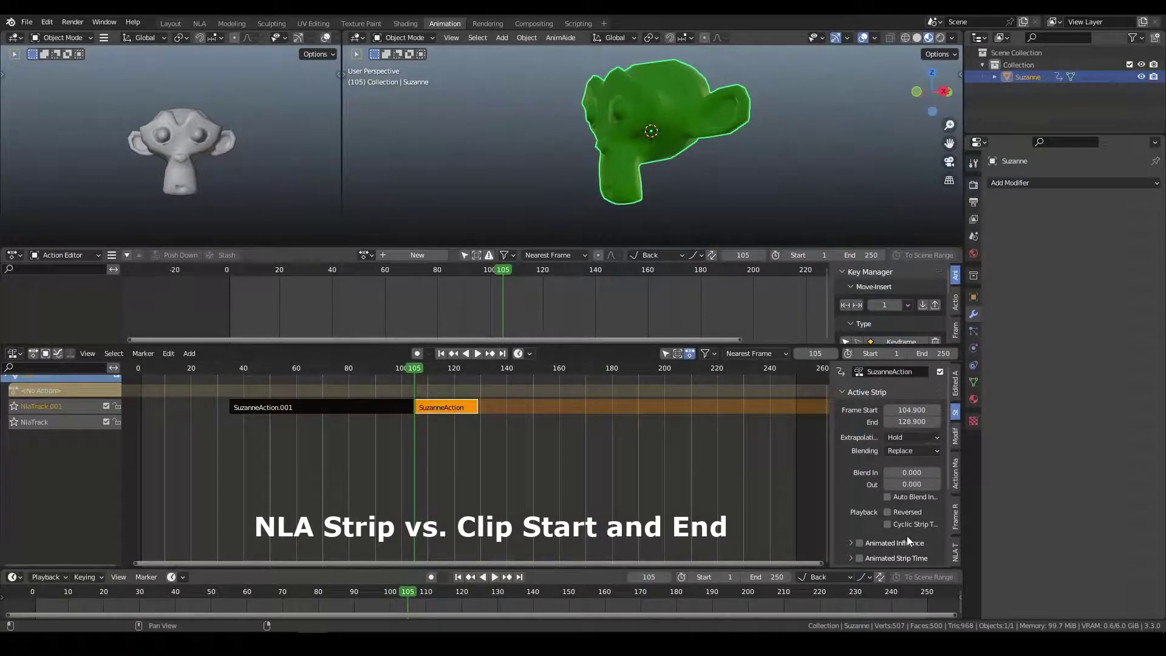
{"action": "scroll", "coordinate": [907, 536], "scroll_direction": "down", "scroll_amount": 5}
{"action": "left_click_drag", "start_coordinate": [914, 497], "coordinate": [888, 497]}
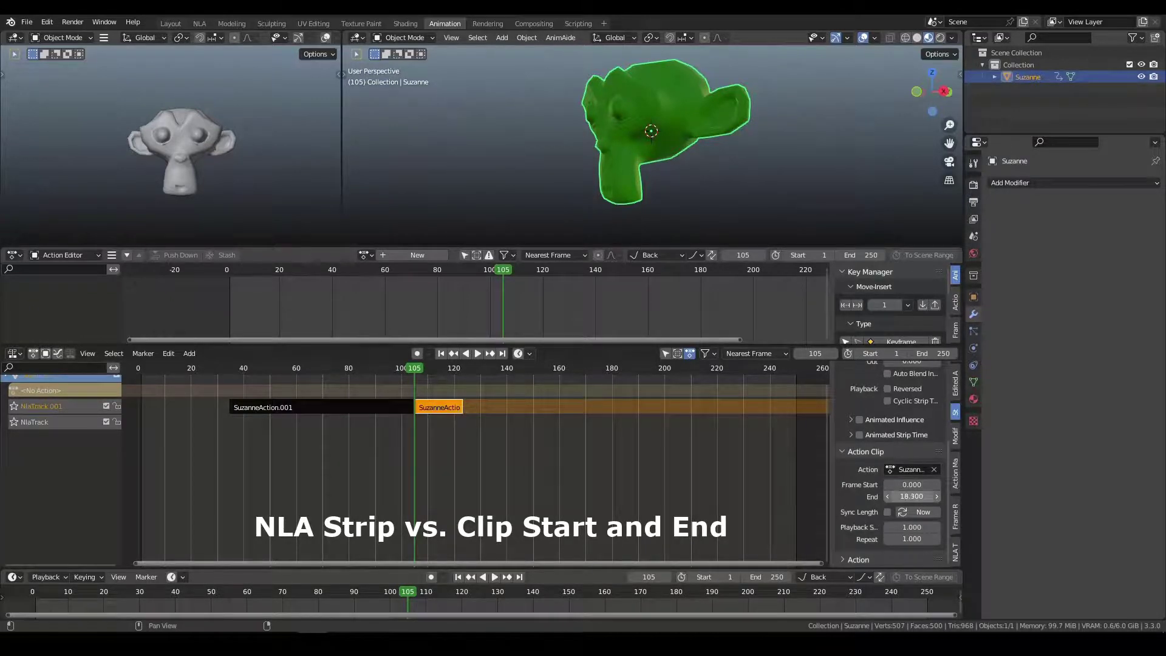
{"action": "left_click", "coordinate": [383, 407]}
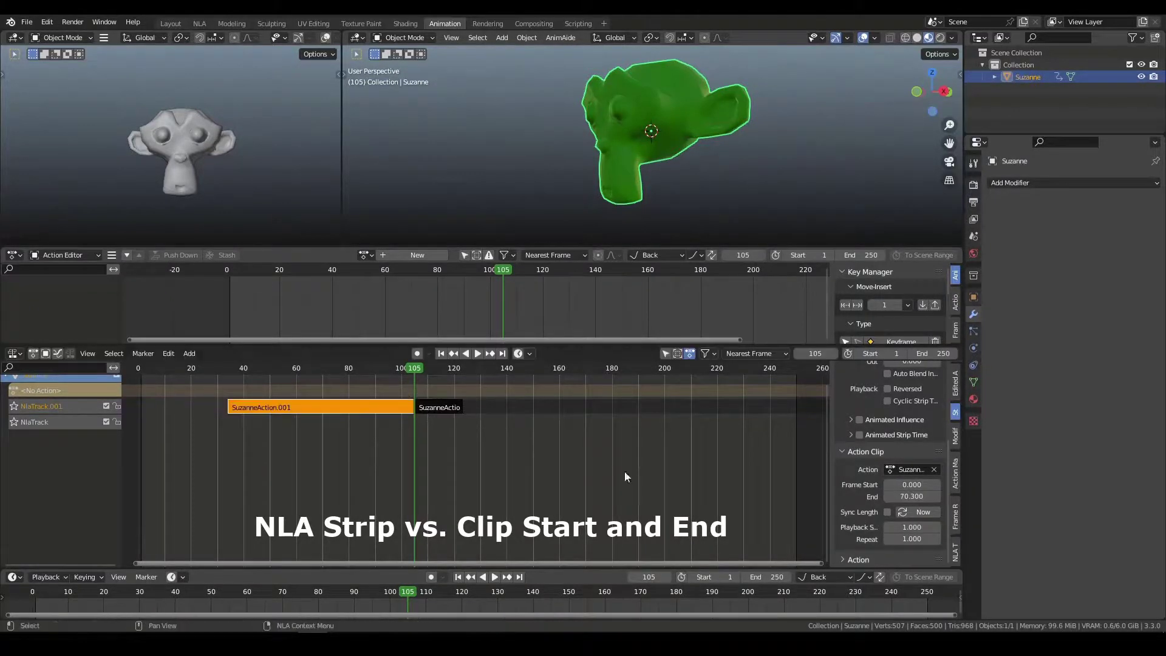
Set SuzanneAction.001's strip Frame Start to 20 and End to 45.
{"action": "scroll", "coordinate": [925, 497], "scroll_direction": "up", "scroll_amount": 5}
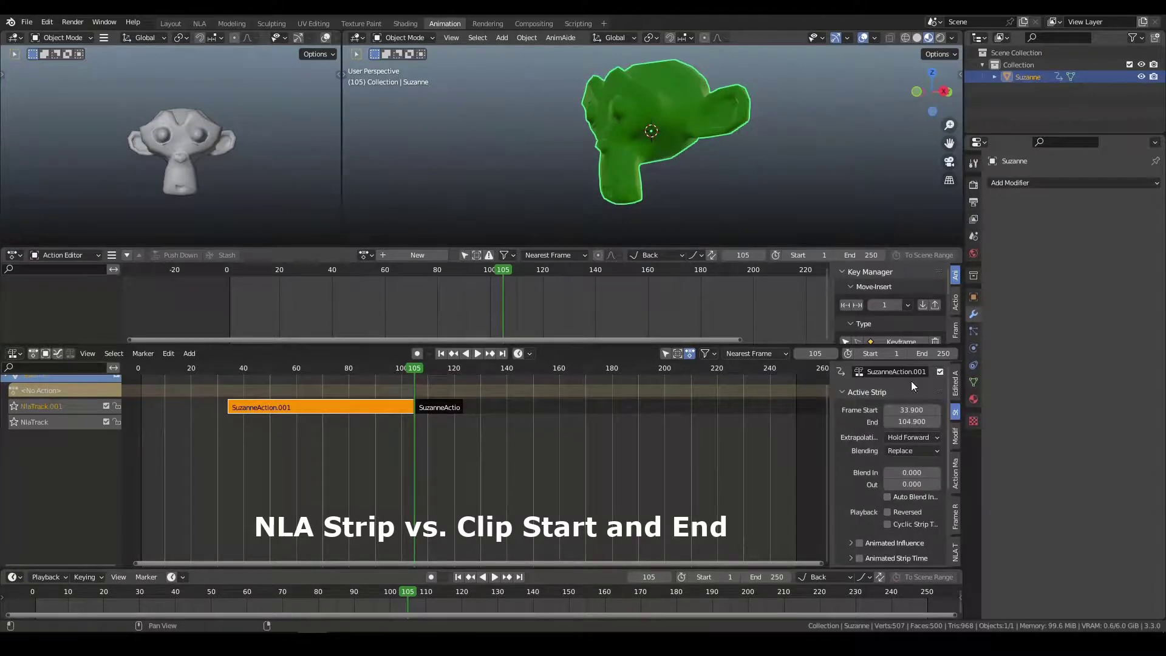
{"action": "left_click", "coordinate": [911, 410]}
{"action": "type", "text": "33.920"}
{"action": "key", "text": "Return"}
{"action": "left_click", "coordinate": [911, 422]}
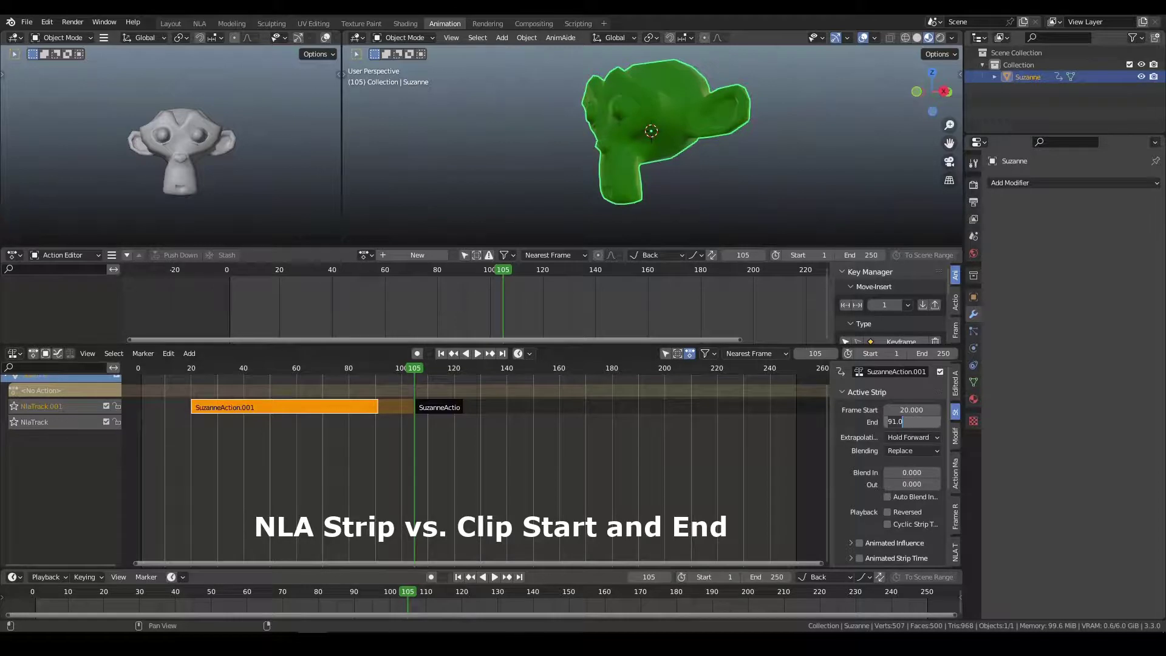
{"action": "key", "text": "BackSpace"}
{"action": "key", "text": "BackSpace"}
{"action": "key", "text": "BackSpace"}
{"action": "key", "text": "BackSpace"}
{"action": "type", "text": "45"}
{"action": "key", "text": "Return"}
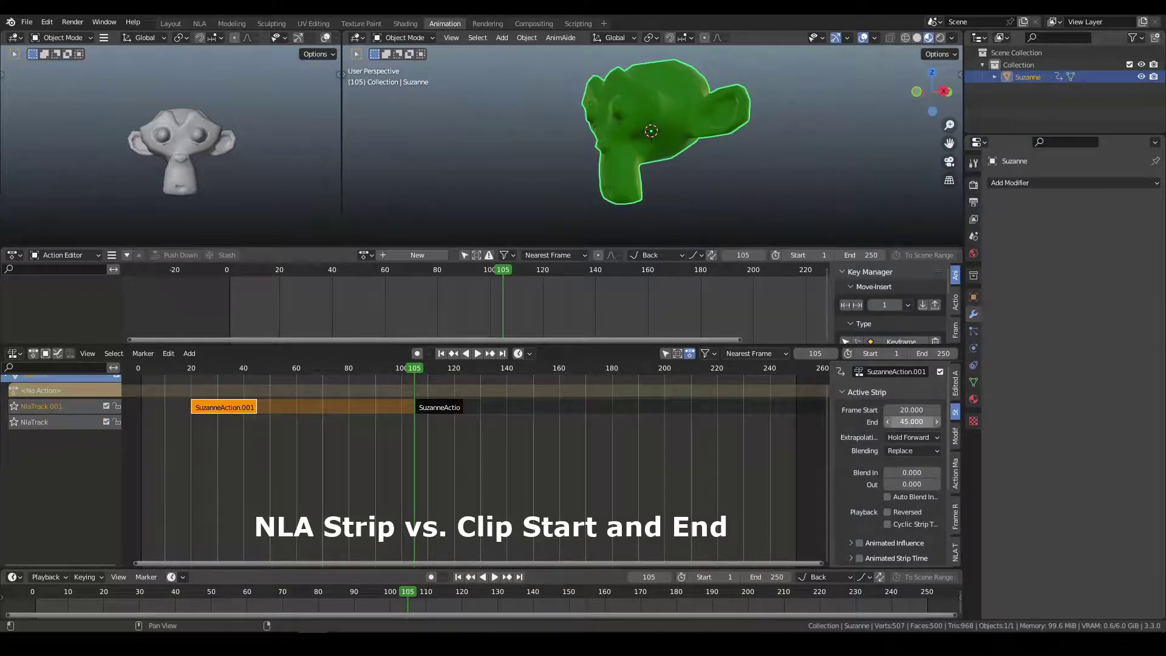
Play back from the strip's start, then reselect SuzanneAction.001 and enter tweak mode.
{"action": "left_click", "coordinate": [222, 381]}
{"action": "left_click", "coordinate": [214, 363]}
{"action": "key", "text": "space"}
{"action": "left_click", "coordinate": [221, 407]}
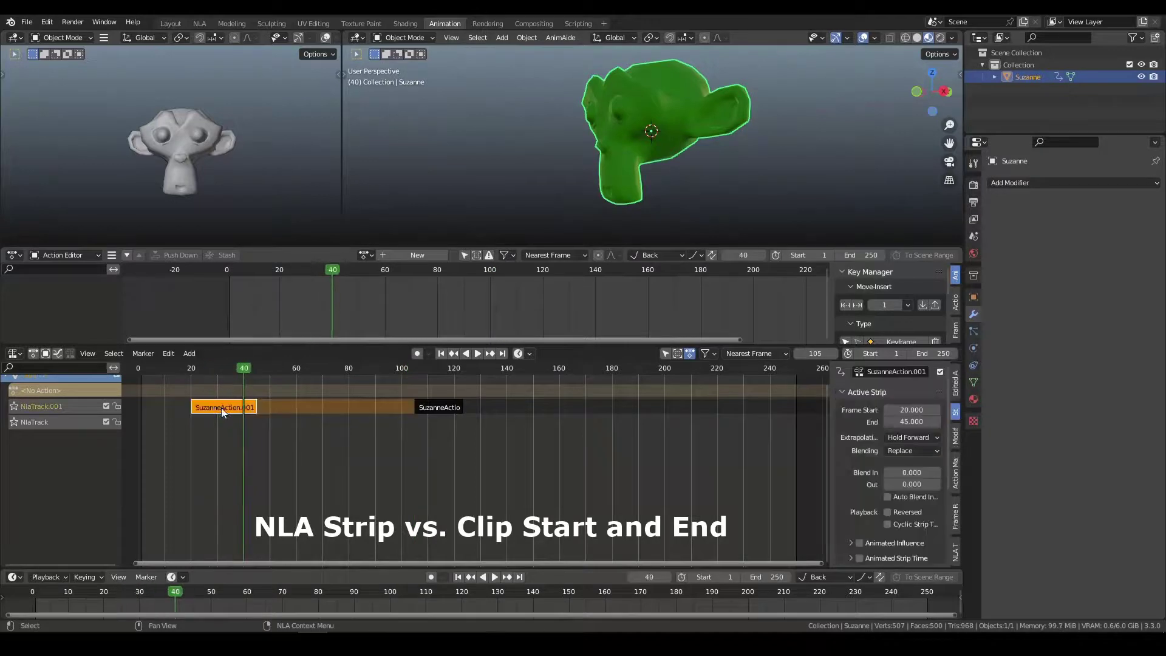
{"action": "scroll", "coordinate": [880, 487], "scroll_direction": "down", "scroll_amount": 6}
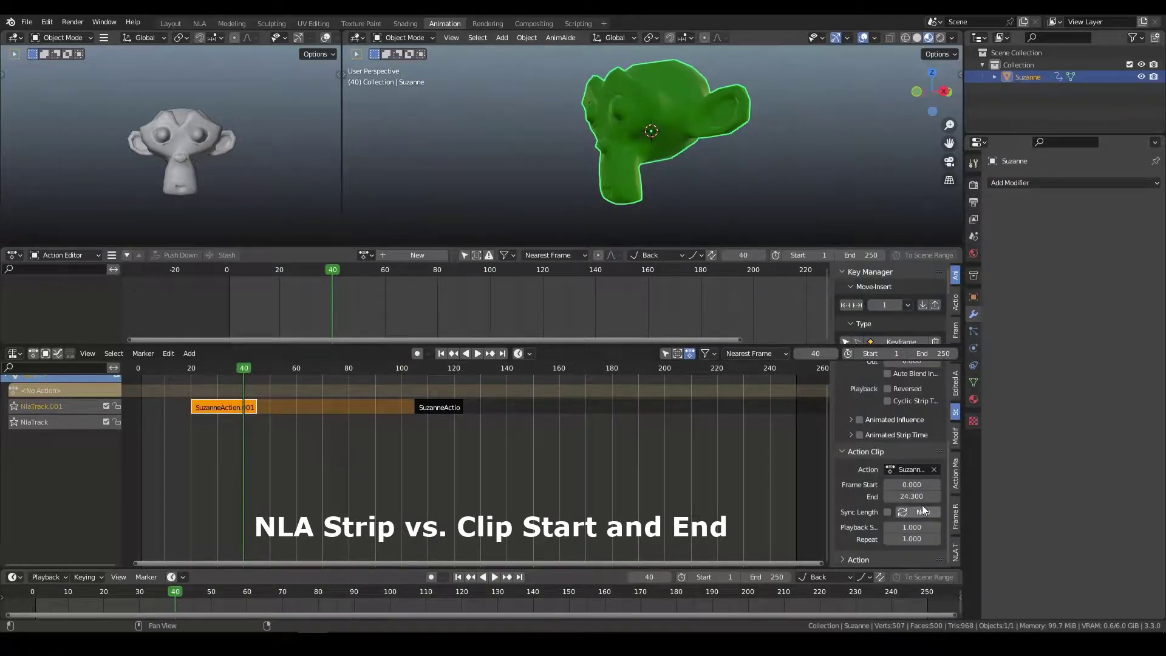
{"action": "key", "text": "Tab"}
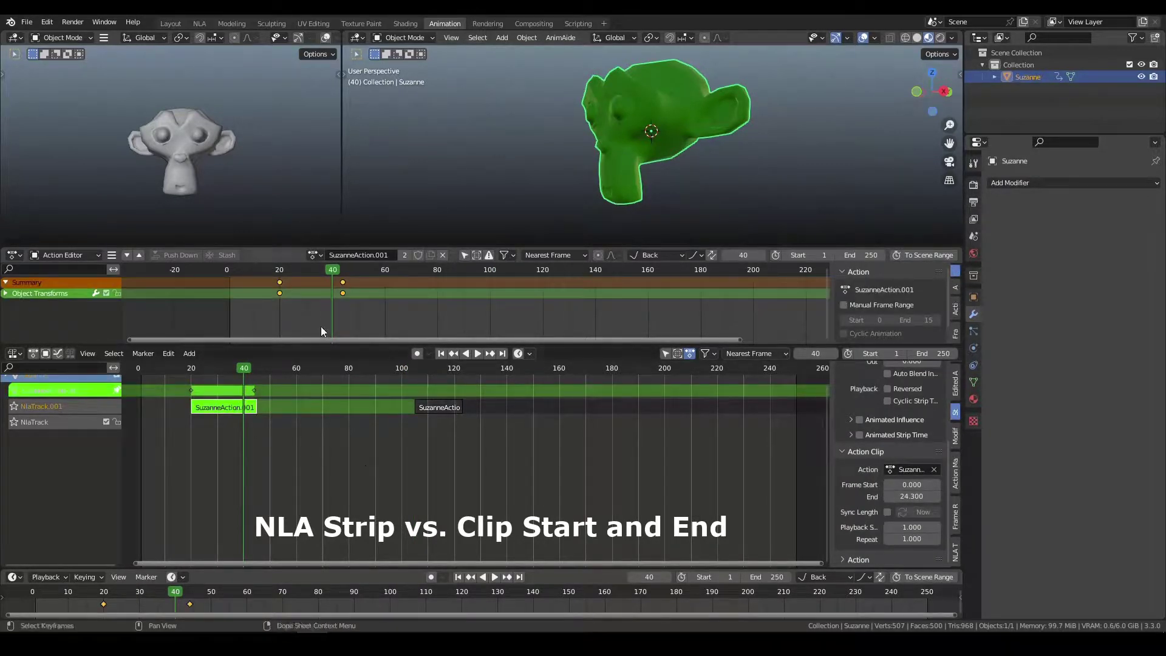
Insert a keyframe at frame 73 in the tweaked SuzanneAction.001 action.
{"action": "left_click", "coordinate": [419, 269]}
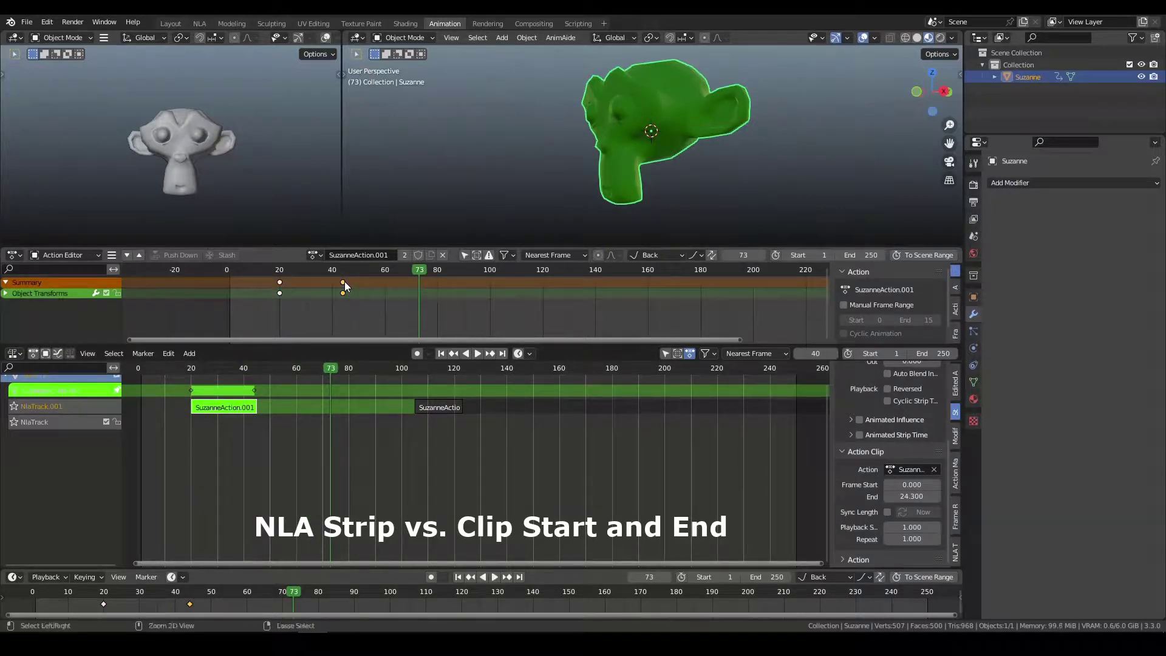
{"action": "key", "text": "i"}
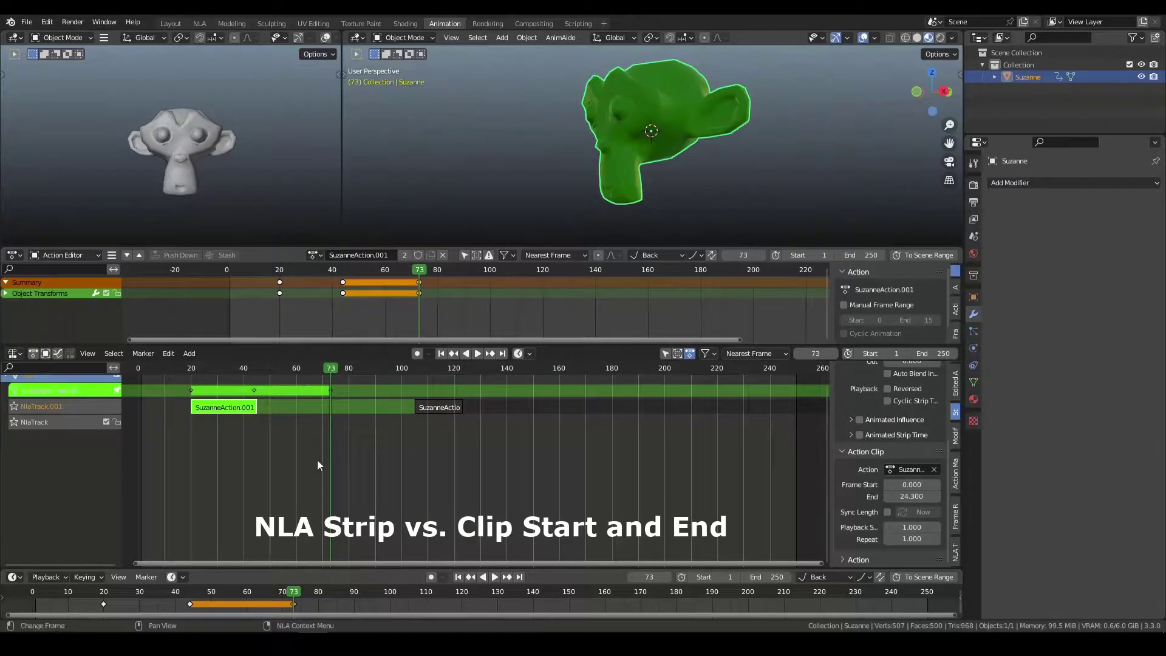
{"action": "key", "text": "Tab"}
{"action": "key", "text": "Tab"}
Extend the action clip End to 64.1 so the strip spans frames 20–84.1, back in tweak mode.
{"action": "left_click_drag", "start_coordinate": [910, 496], "coordinate": [981, 497]}
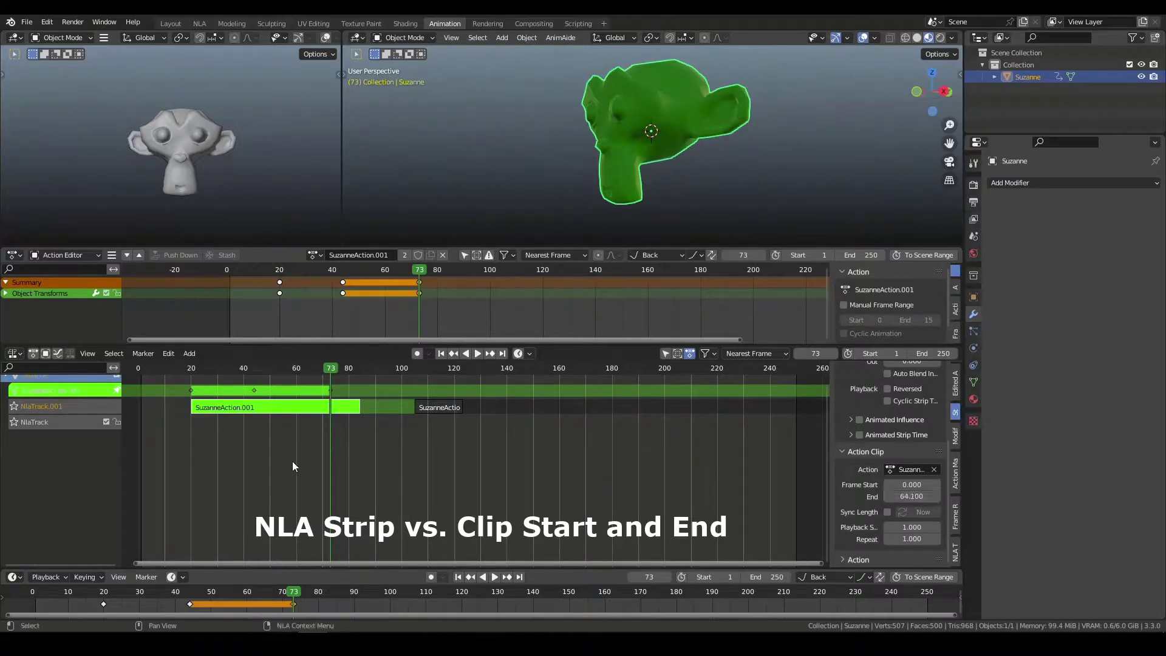
{"action": "key", "text": "Tab"}
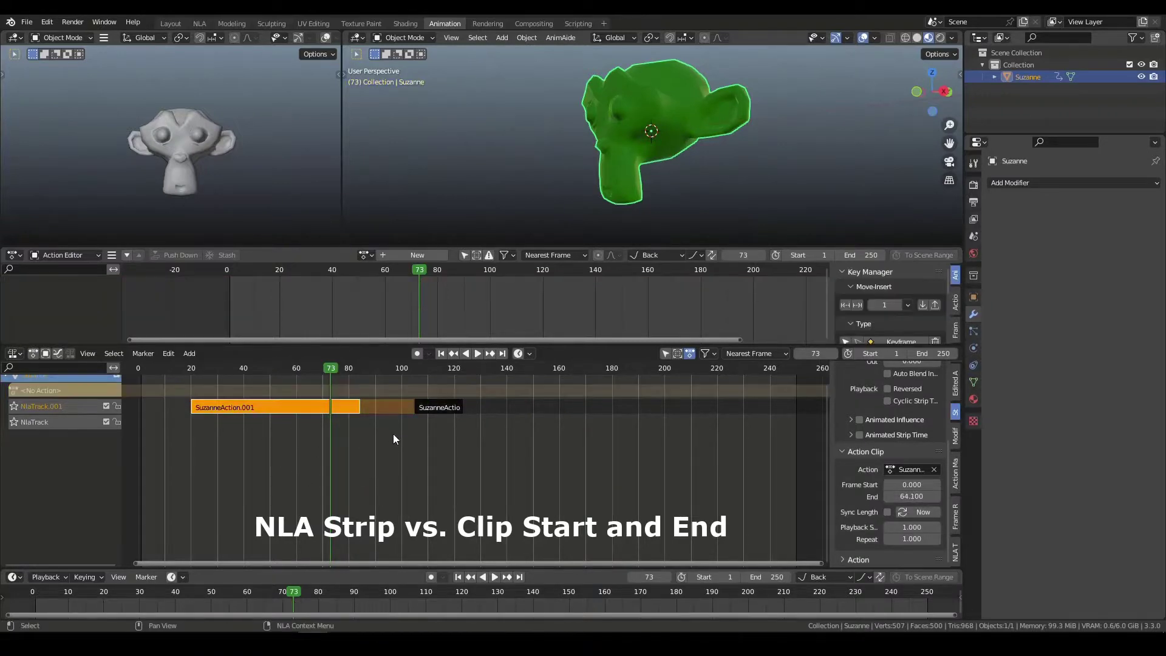
{"action": "key", "text": "Tab"}
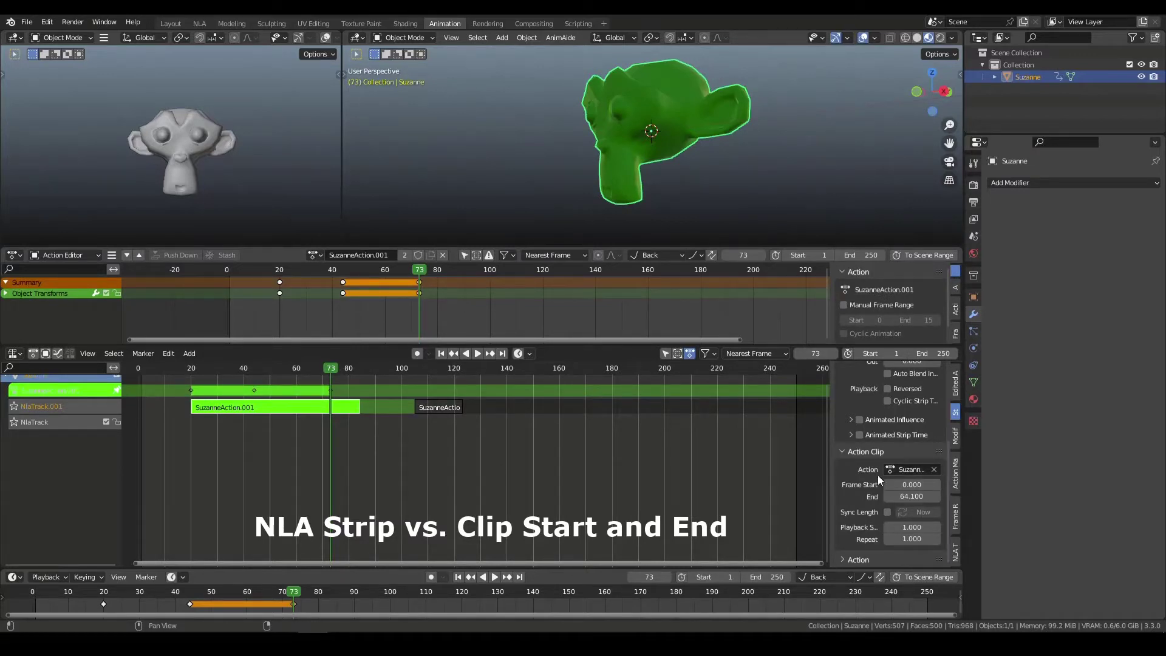
{"action": "scroll", "coordinate": [907, 389], "scroll_direction": "up", "scroll_amount": 5}
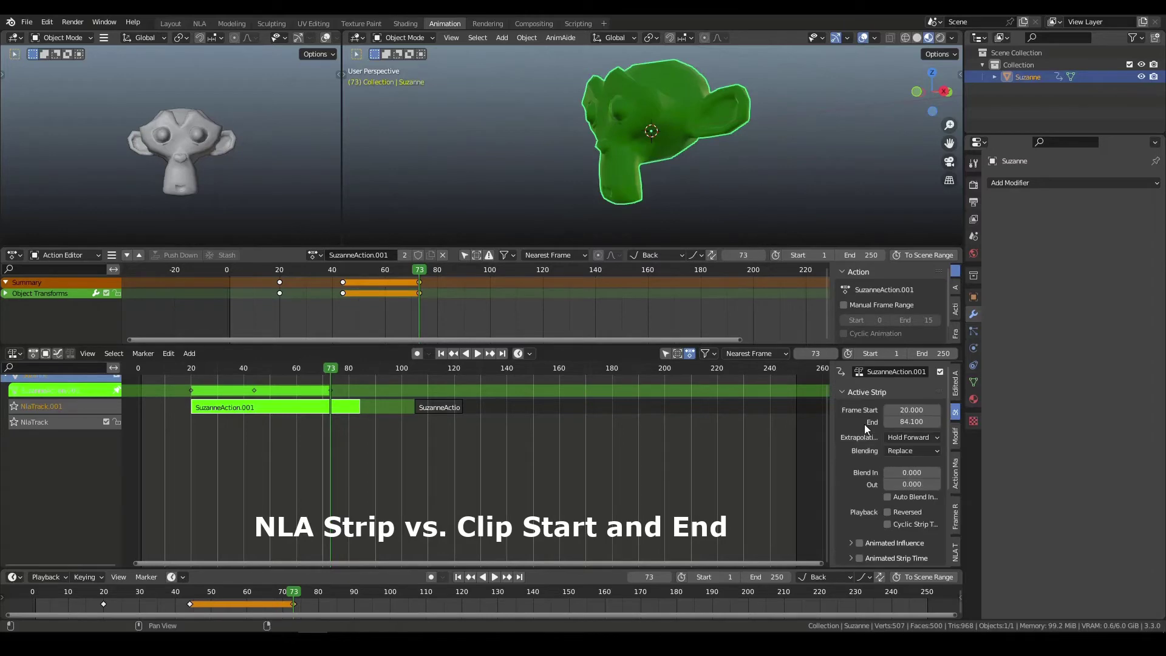